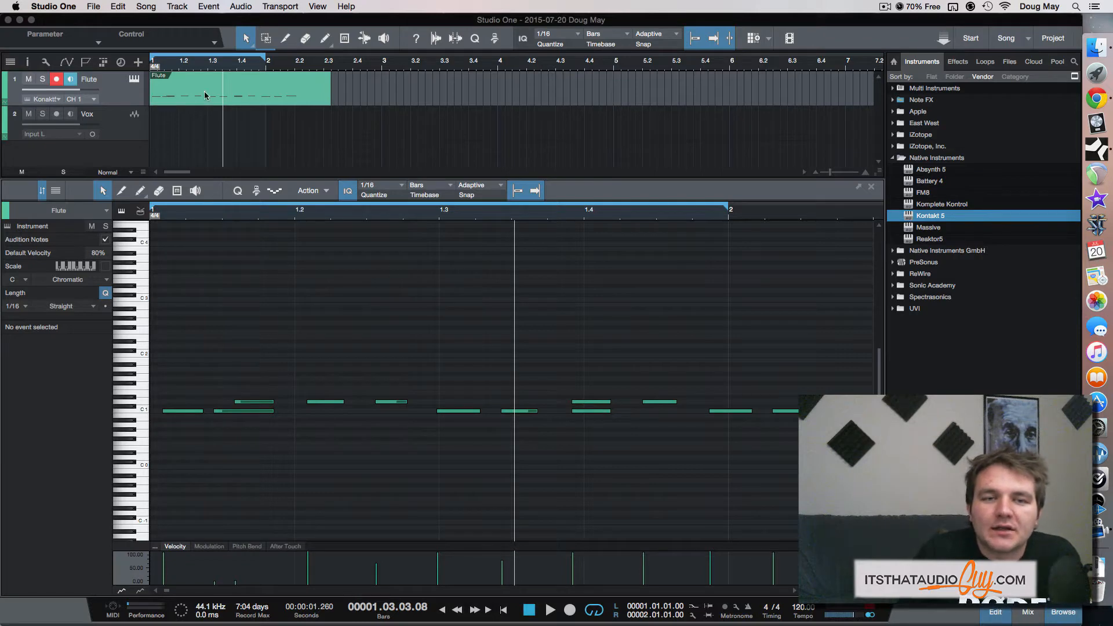
- Close the note editor and reopen it for the Flute part in the arrangement
{"action": "left_click", "coordinate": [176, 85]}
{"action": "key", "text": "F2"}
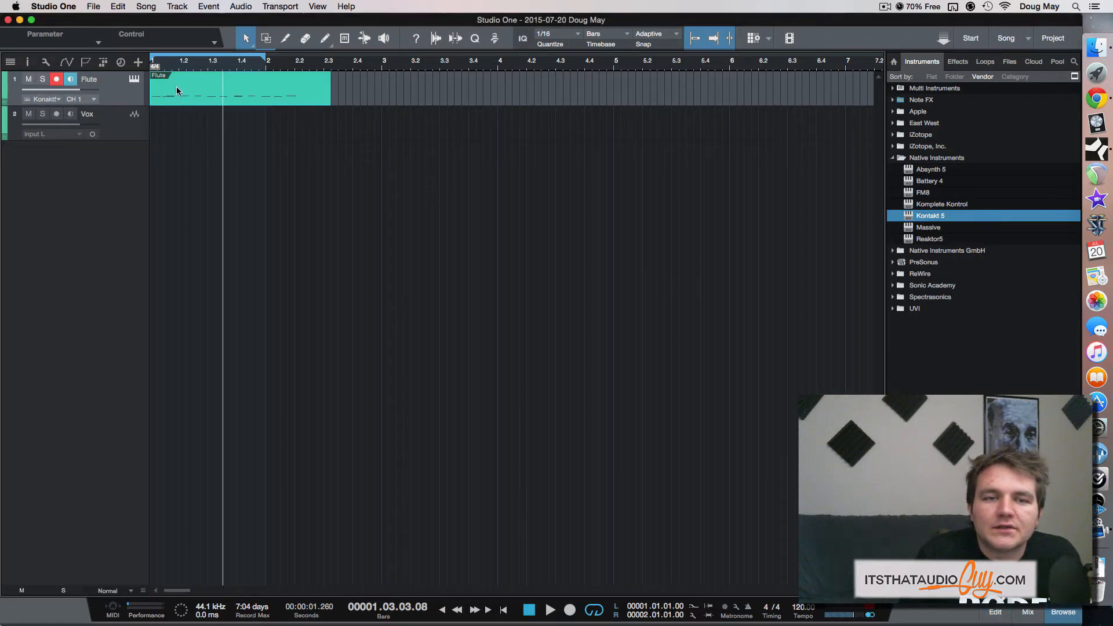
{"action": "double_click", "coordinate": [182, 91]}
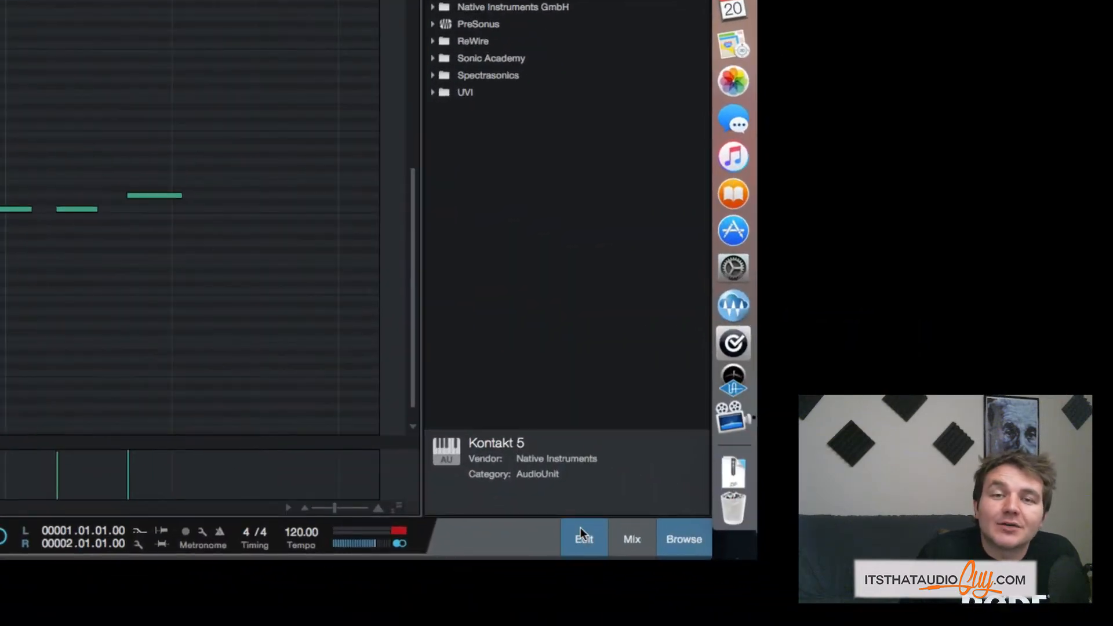
{"action": "left_click", "coordinate": [992, 604]}
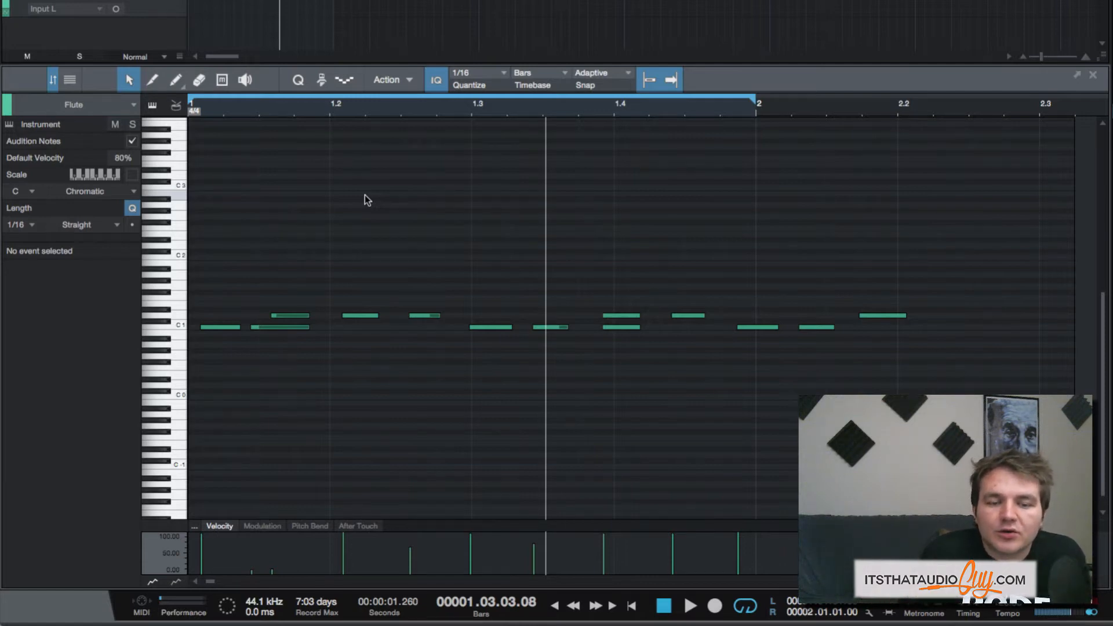
- Move the first C1 note to the very start of bar 1 and set its velocity to 100
{"action": "mouse_move", "coordinate": [213, 326]}
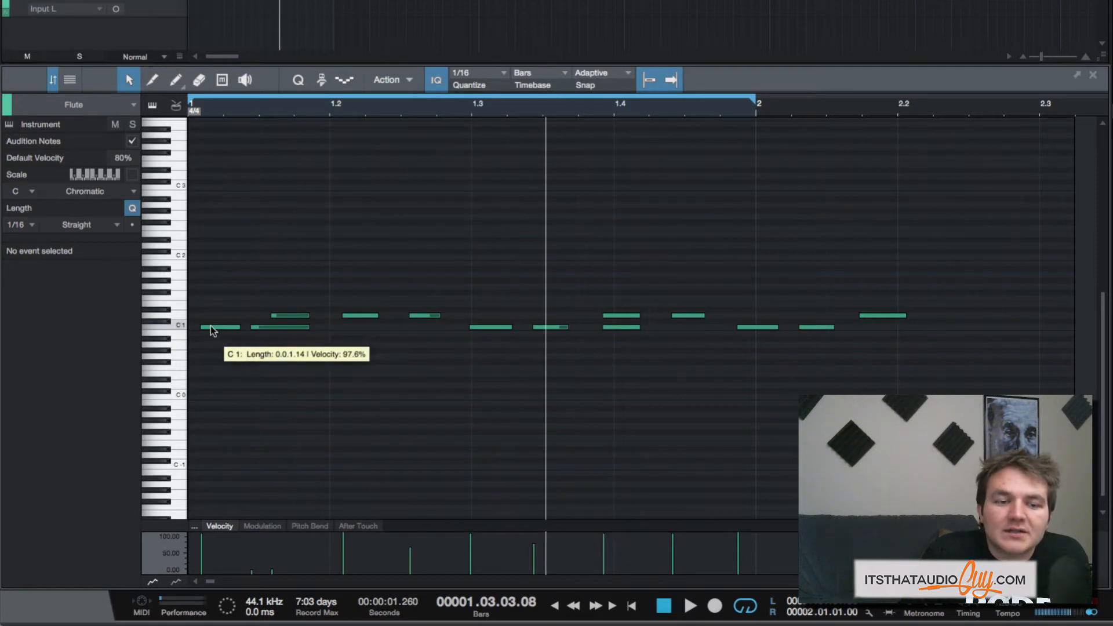
{"action": "mouse_move", "coordinate": [210, 326]}
{"action": "left_mouse_down"}
{"action": "mouse_move", "coordinate": [210, 315]}
{"action": "mouse_move", "coordinate": [210, 334]}
{"action": "left_mouse_up"}
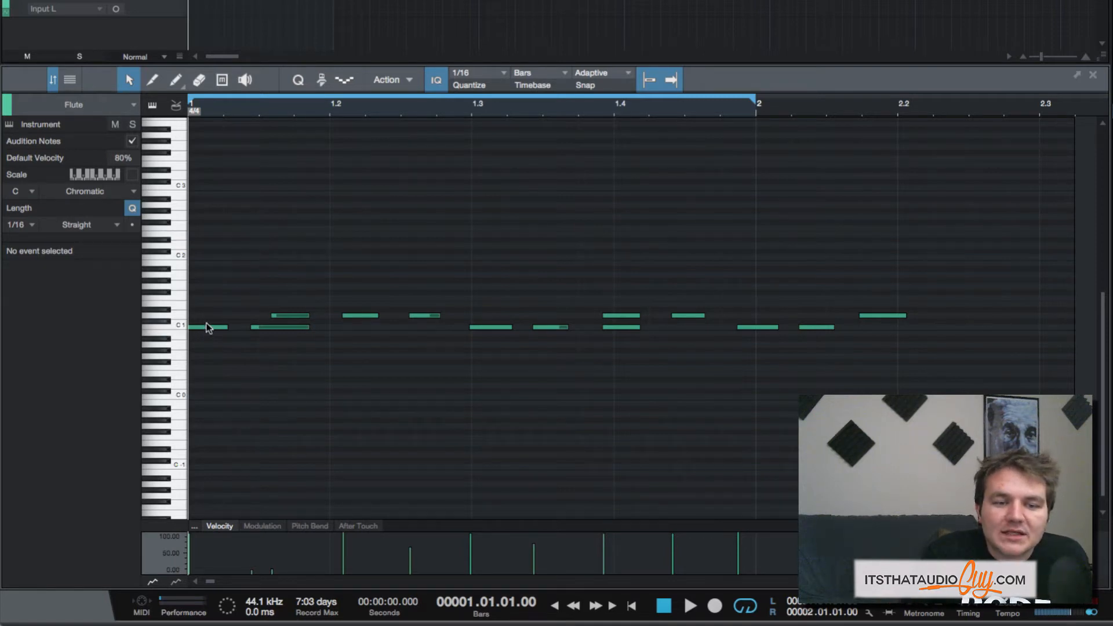
{"action": "mouse_move", "coordinate": [208, 333]}
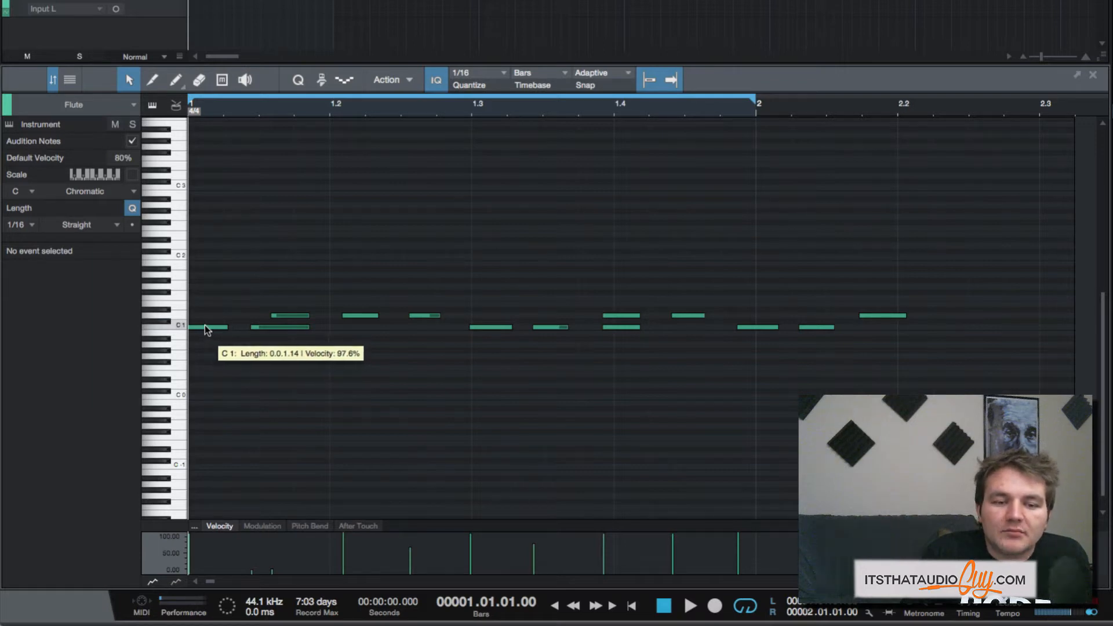
{"action": "left_click", "coordinate": [206, 328]}
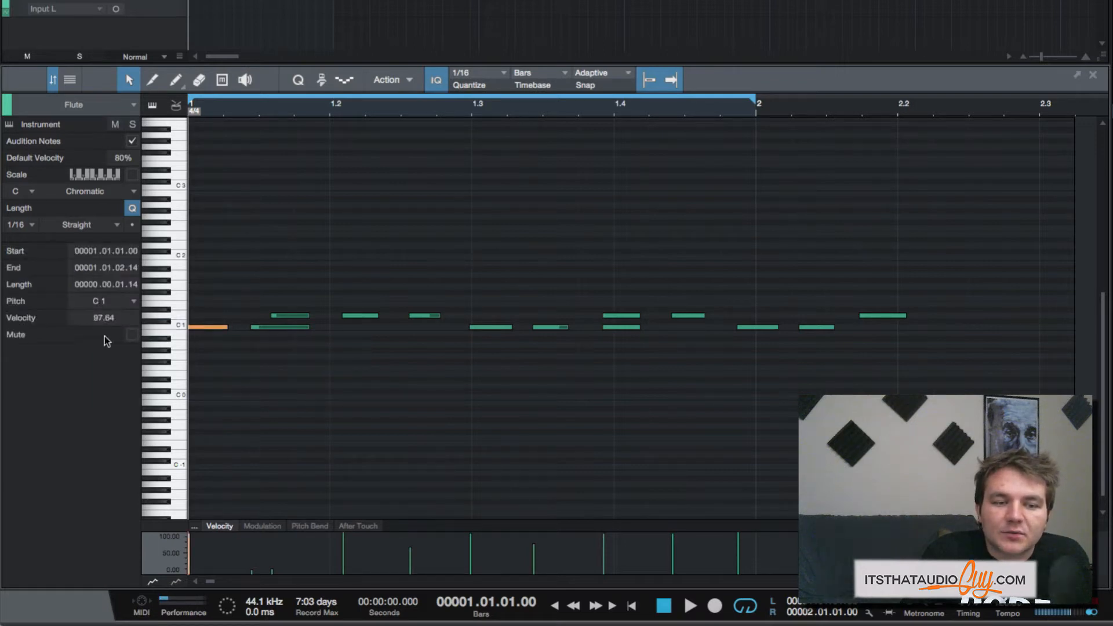
{"action": "left_click_drag", "start_coordinate": [102, 318], "coordinate": [116, 260]}
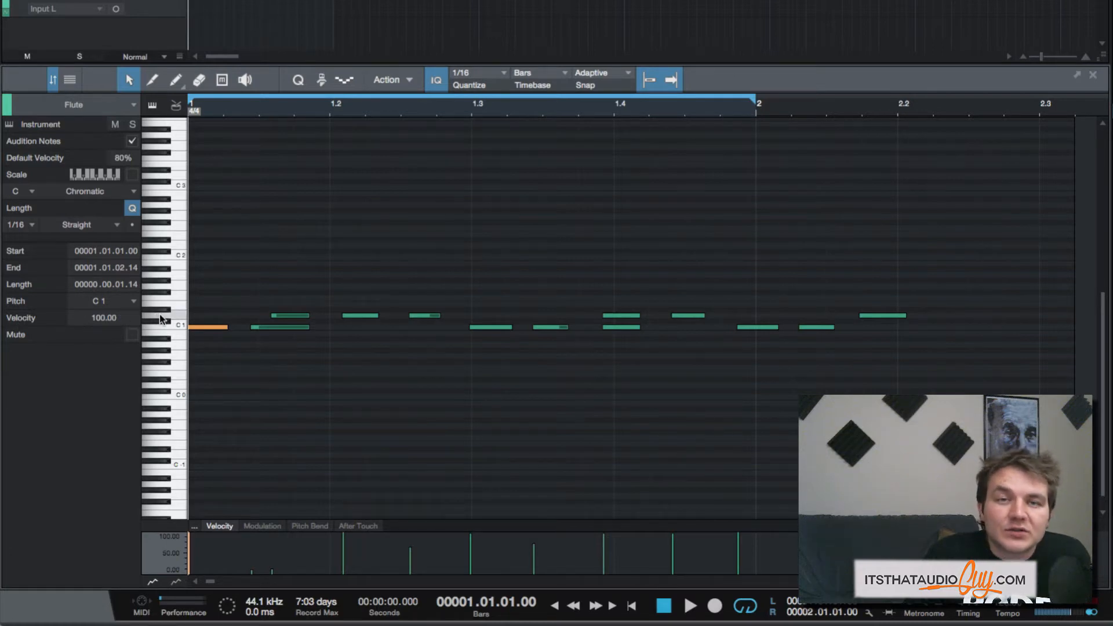
{"action": "left_click", "coordinate": [213, 301]}
{"action": "left_click", "coordinate": [213, 324]}
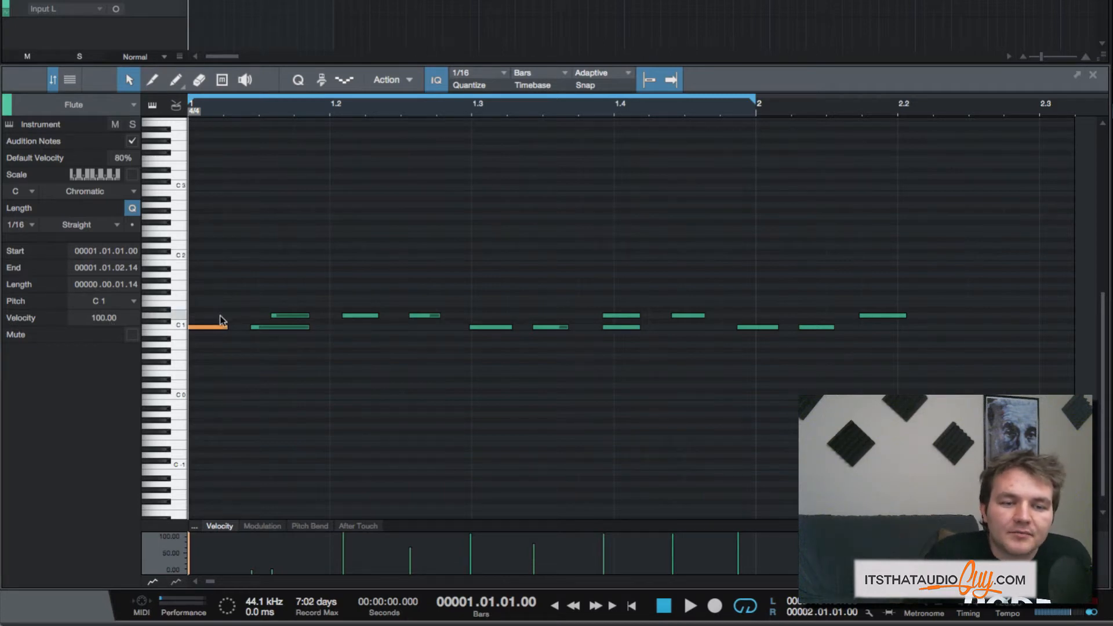
- Raise the first note's pitch to D1 and set its velocity to 23, finishing at 58
{"action": "mouse_move", "coordinate": [211, 327]}
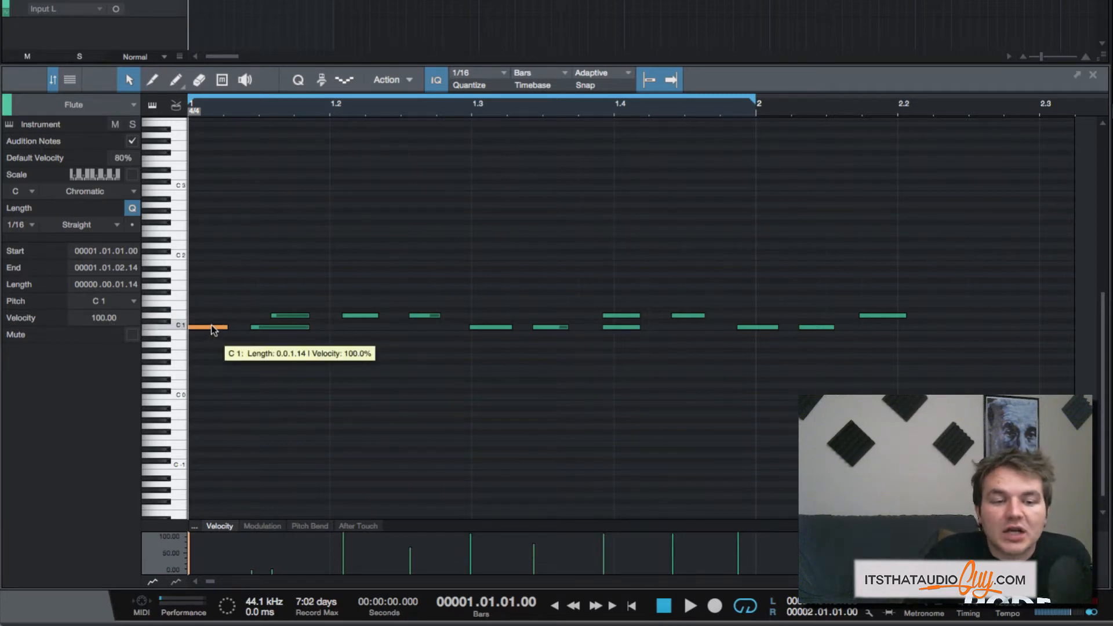
{"action": "left_click_drag", "start_coordinate": [211, 325], "coordinate": [215, 314]}
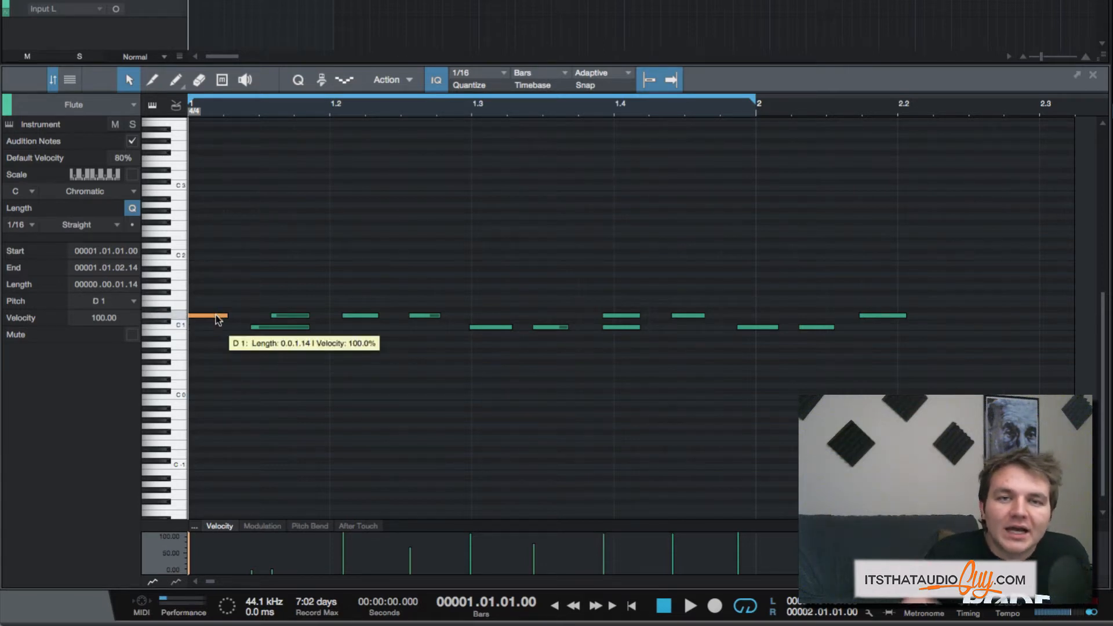
{"action": "left_click_drag", "start_coordinate": [102, 317], "coordinate": [109, 377]}
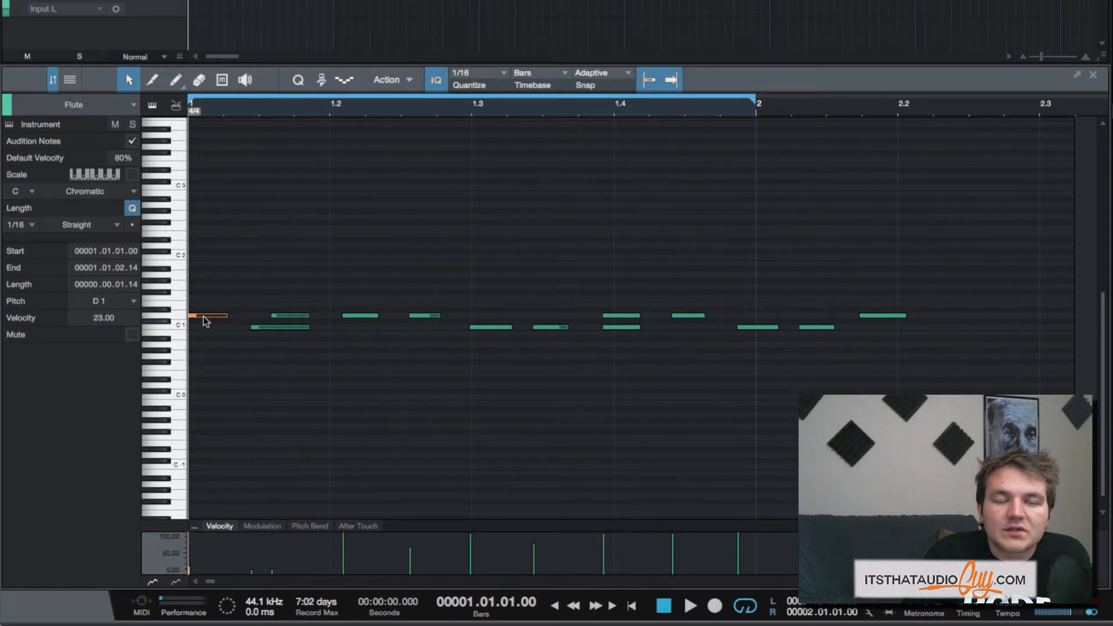
{"action": "mouse_move", "coordinate": [205, 319]}
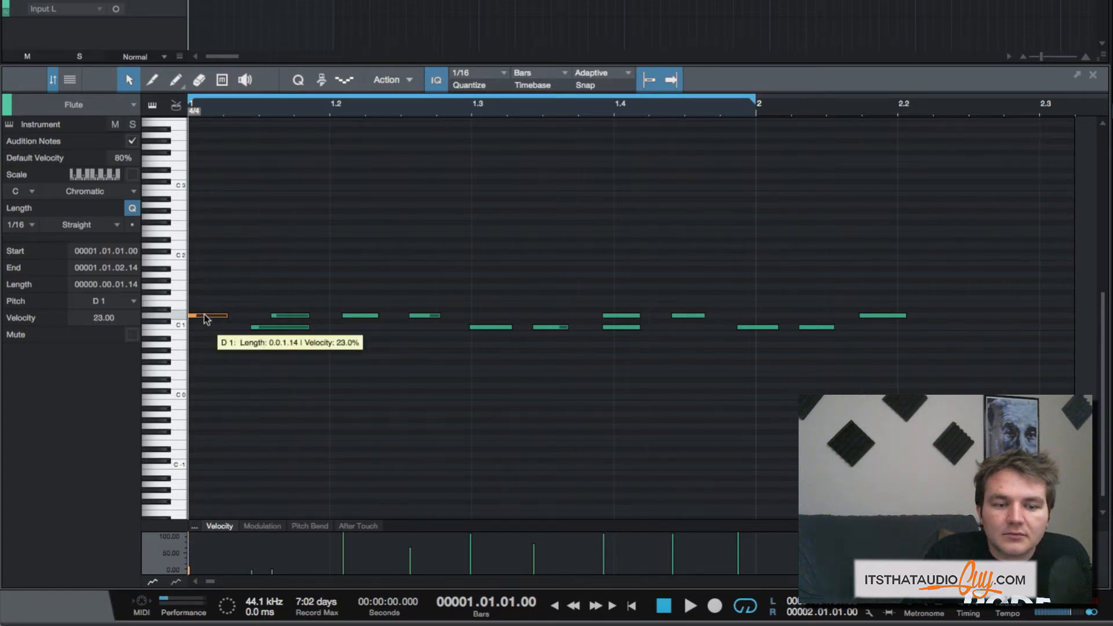
{"action": "left_click_drag", "start_coordinate": [106, 315], "coordinate": [112, 295]}
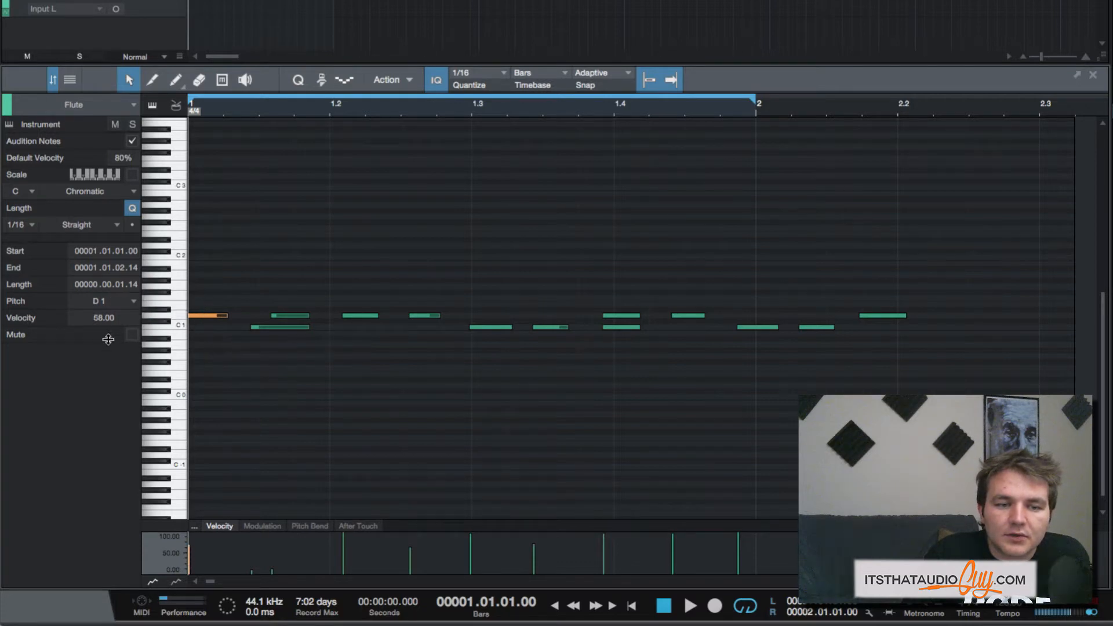
{"action": "mouse_move", "coordinate": [204, 314]}
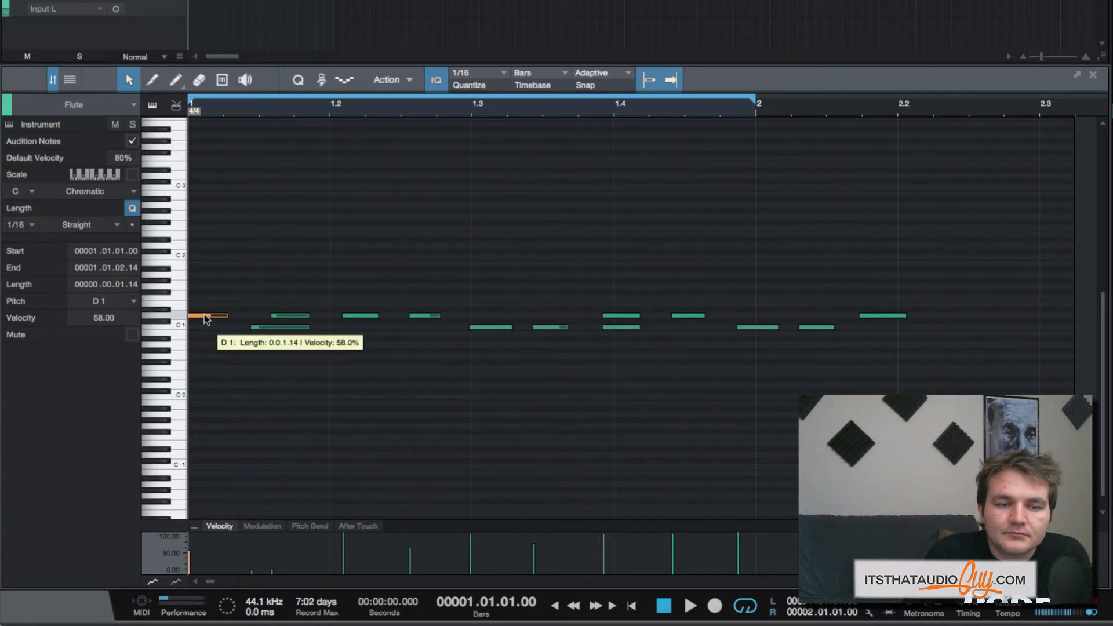
- Deselect the note and play back the Flute part from the start, stopping within the first bar
{"action": "left_click", "coordinate": [239, 262]}
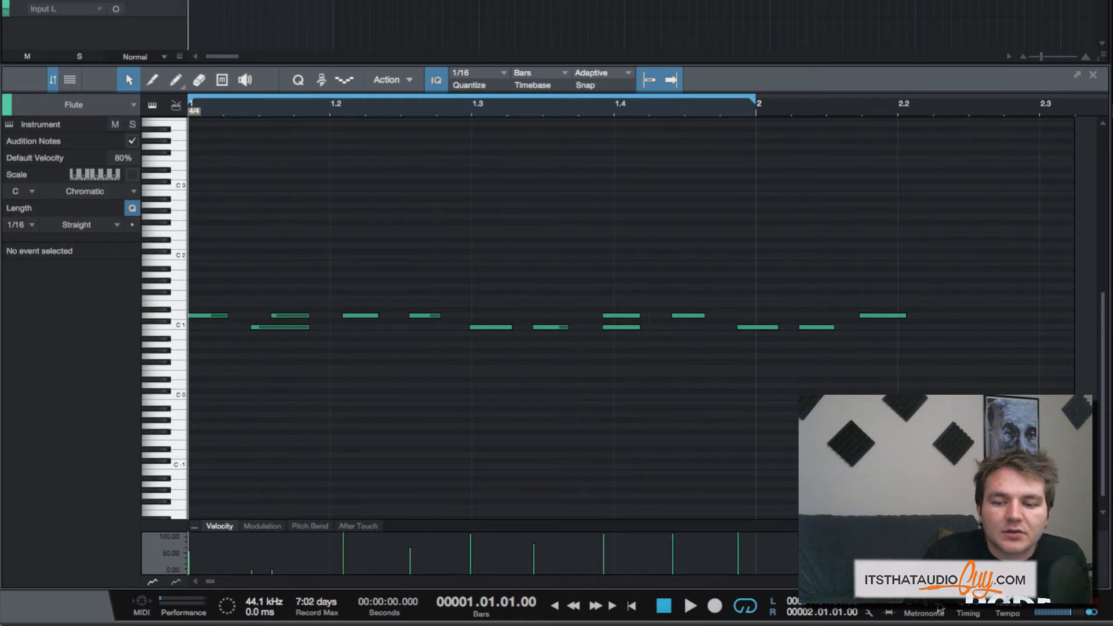
{"action": "key", "text": "space"}
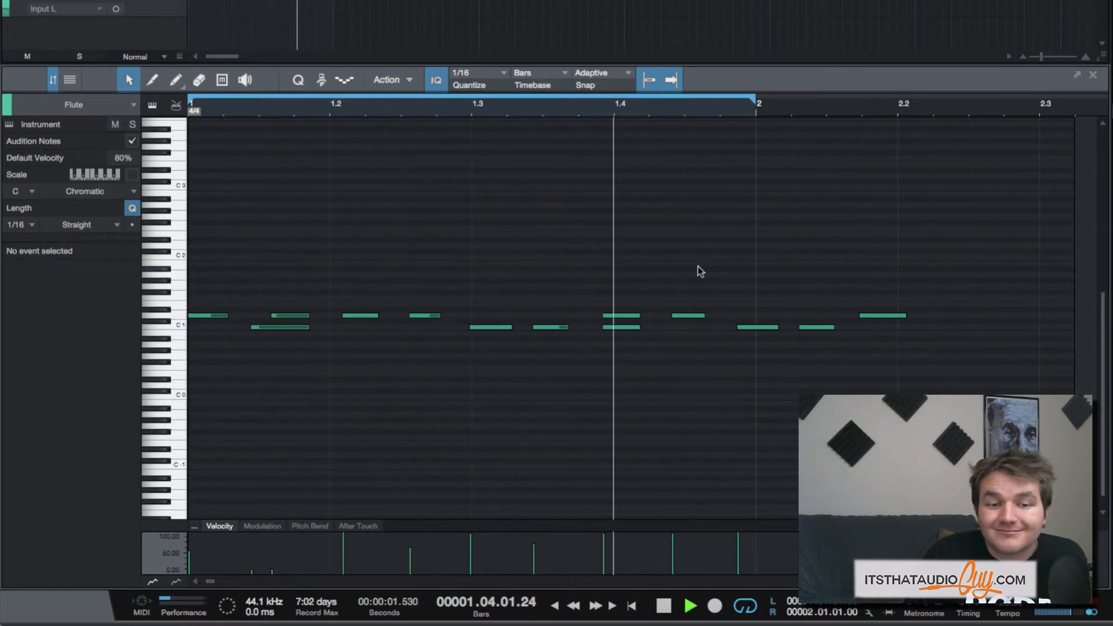
{"action": "key", "text": "space"}
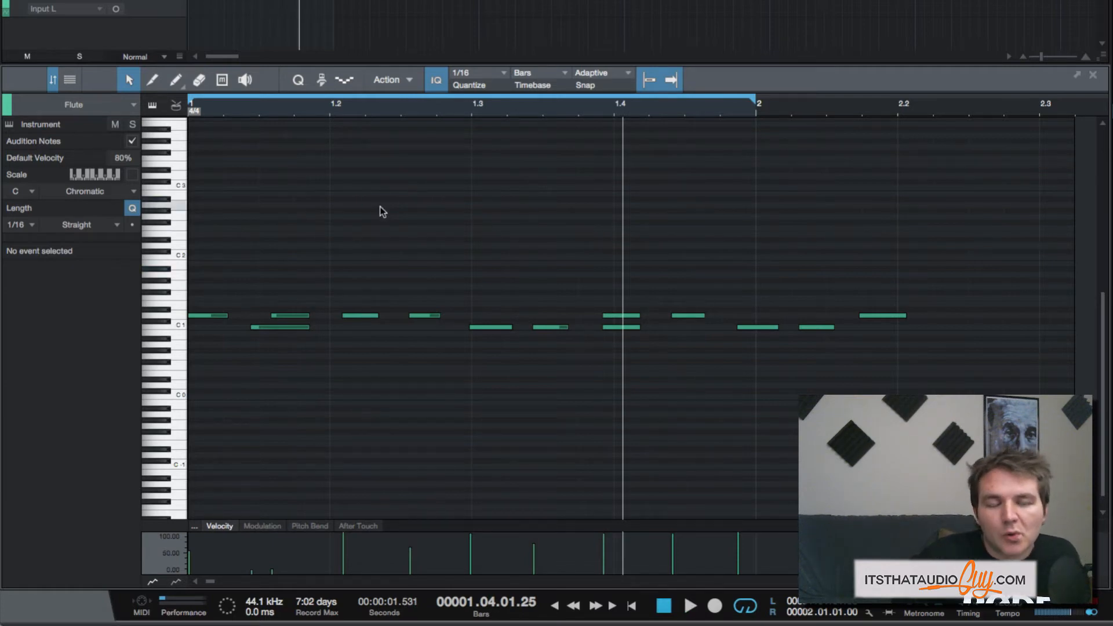
- Try quantizing all notes in the Flute part to 1/16 and undo it
{"action": "key", "text": "ctrl+a"}
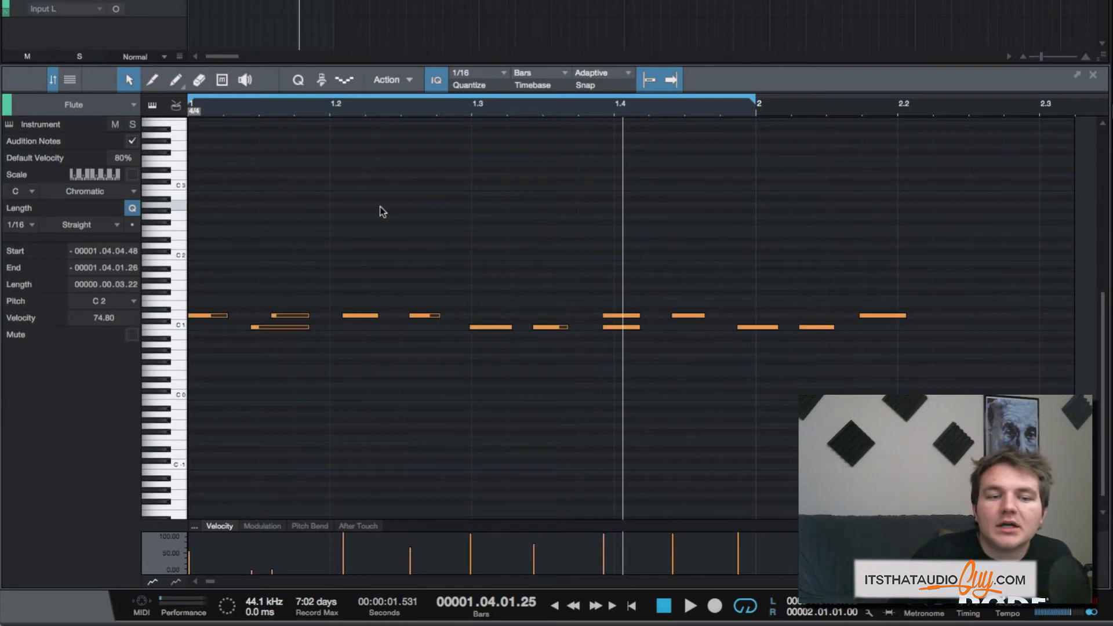
{"action": "key", "text": "q"}
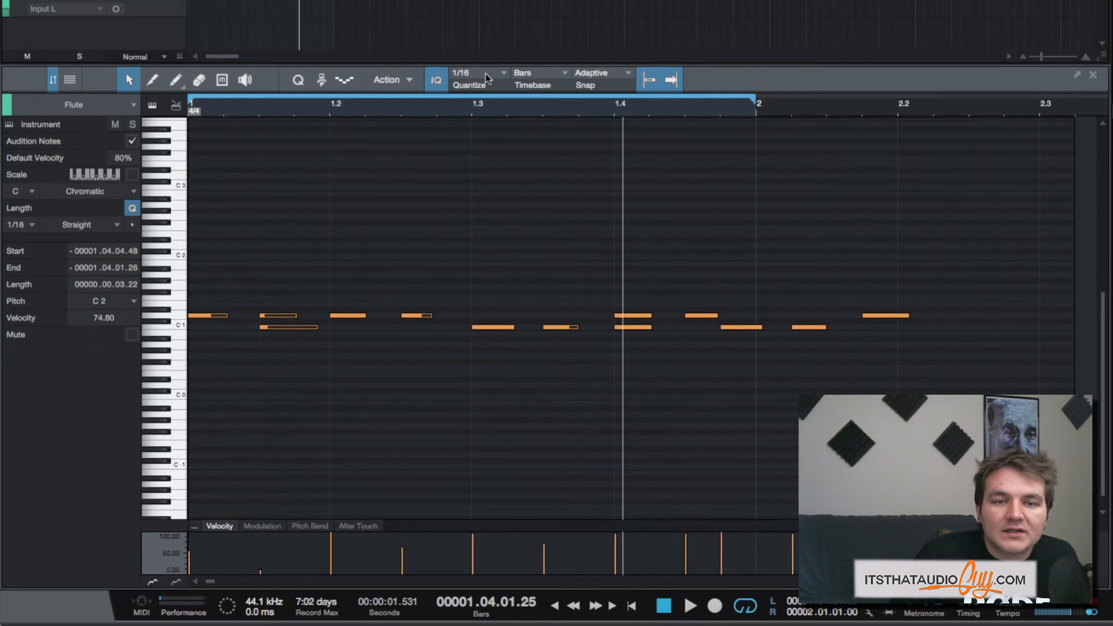
{"action": "left_click", "coordinate": [486, 76]}
{"action": "left_click", "coordinate": [485, 76]}
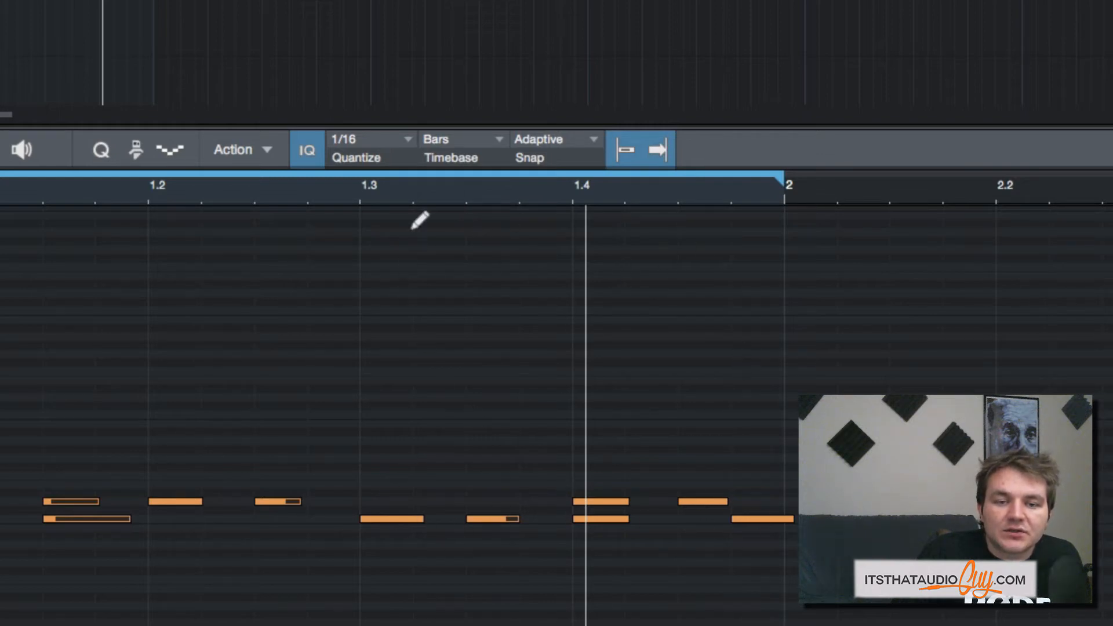
{"action": "key", "text": "super+z"}
- Set the quantize value to 1/4, try quantizing all the notes with it, and play the result
{"action": "left_click", "coordinate": [382, 152]}
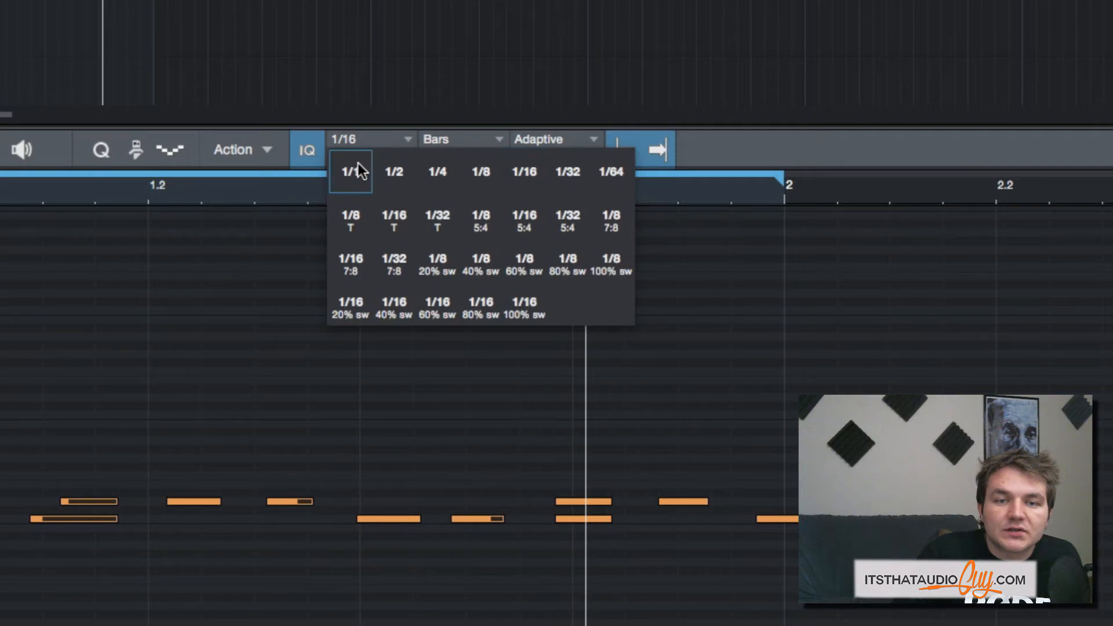
{"action": "left_click", "coordinate": [436, 173]}
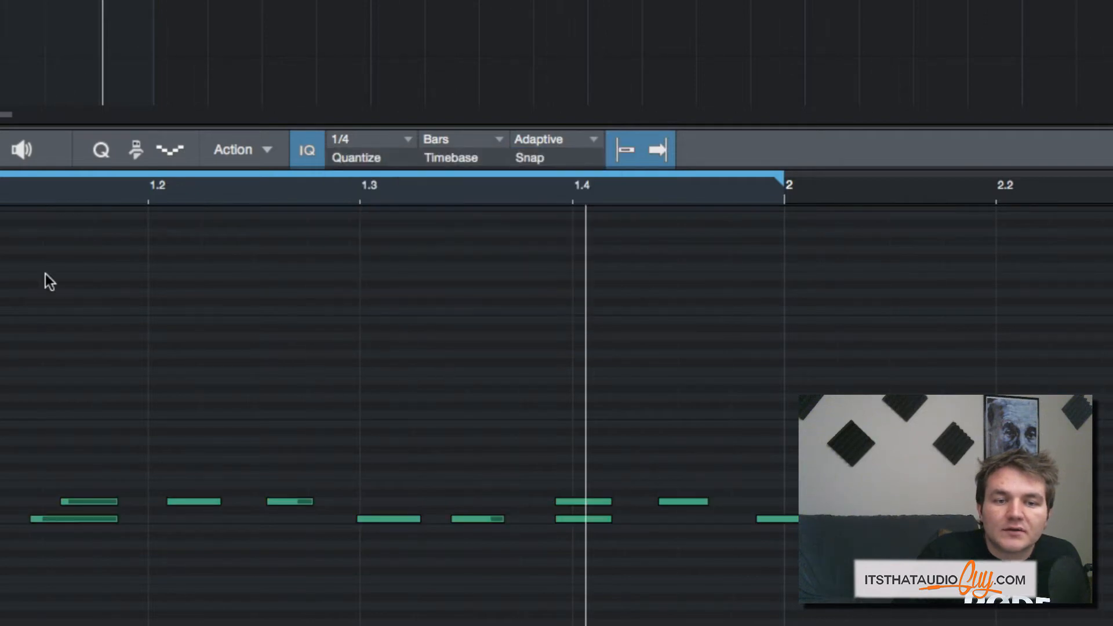
{"action": "left_click", "coordinate": [148, 196]}
{"action": "left_click", "coordinate": [360, 197]}
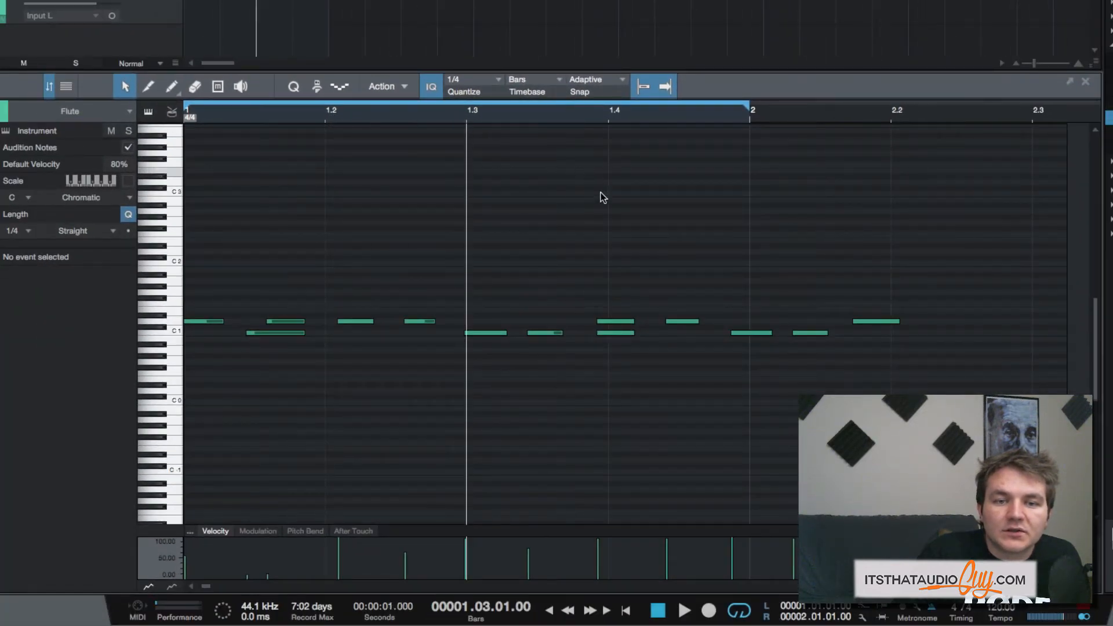
{"action": "key", "text": "ctrl+a"}
{"action": "key", "text": "q"}
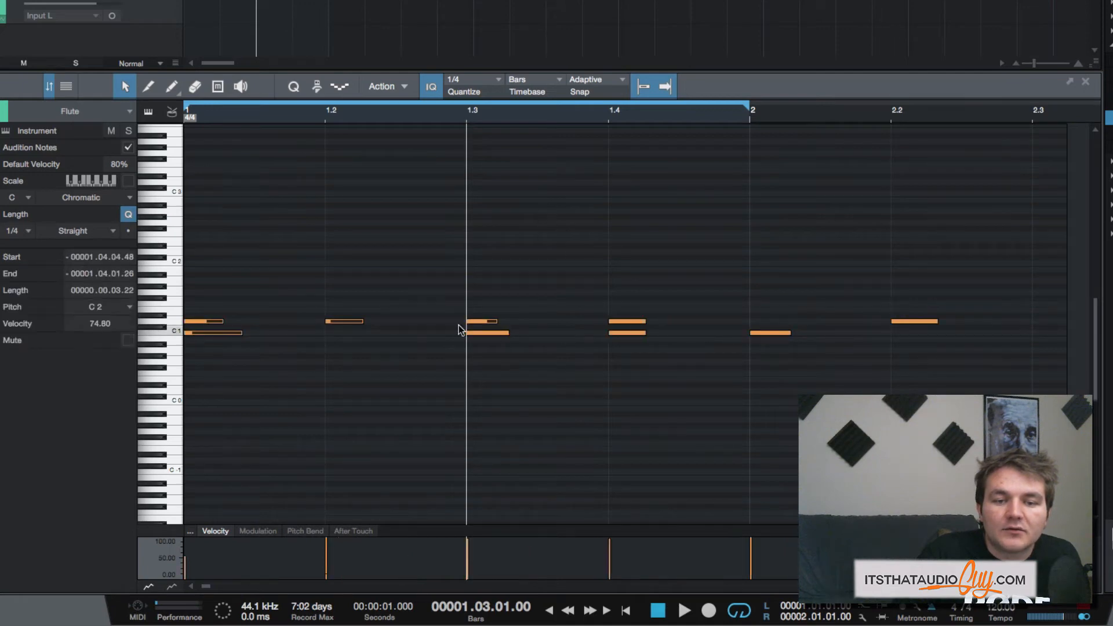
{"action": "key", "text": "space"}
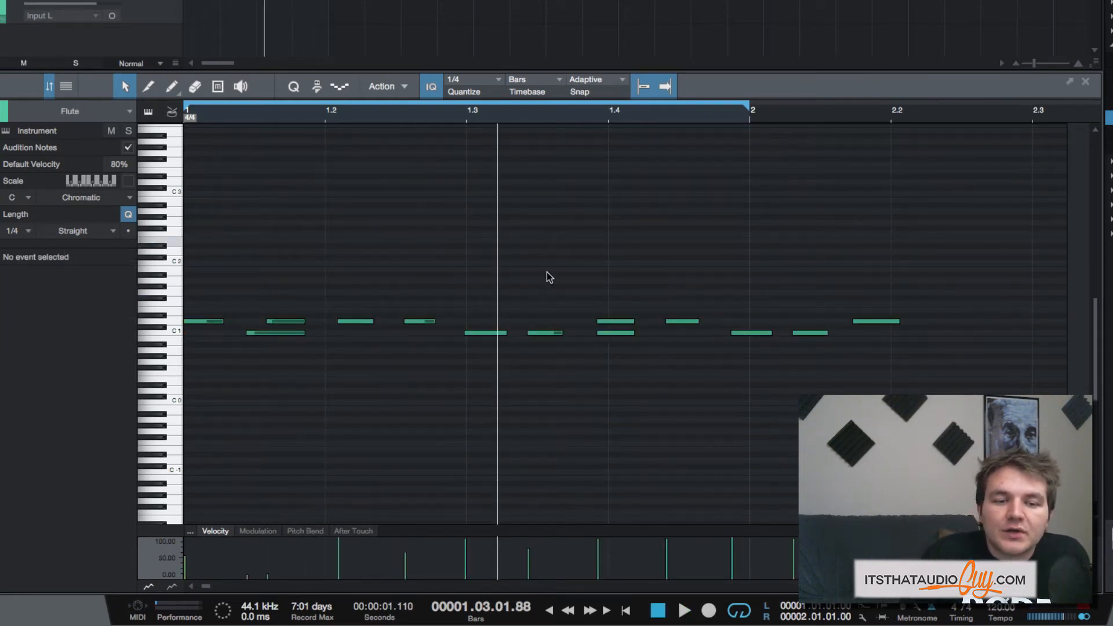
- Move the first note down to C1, try its velocity at 32, and finish with it at 100
{"action": "left_click", "coordinate": [197, 321]}
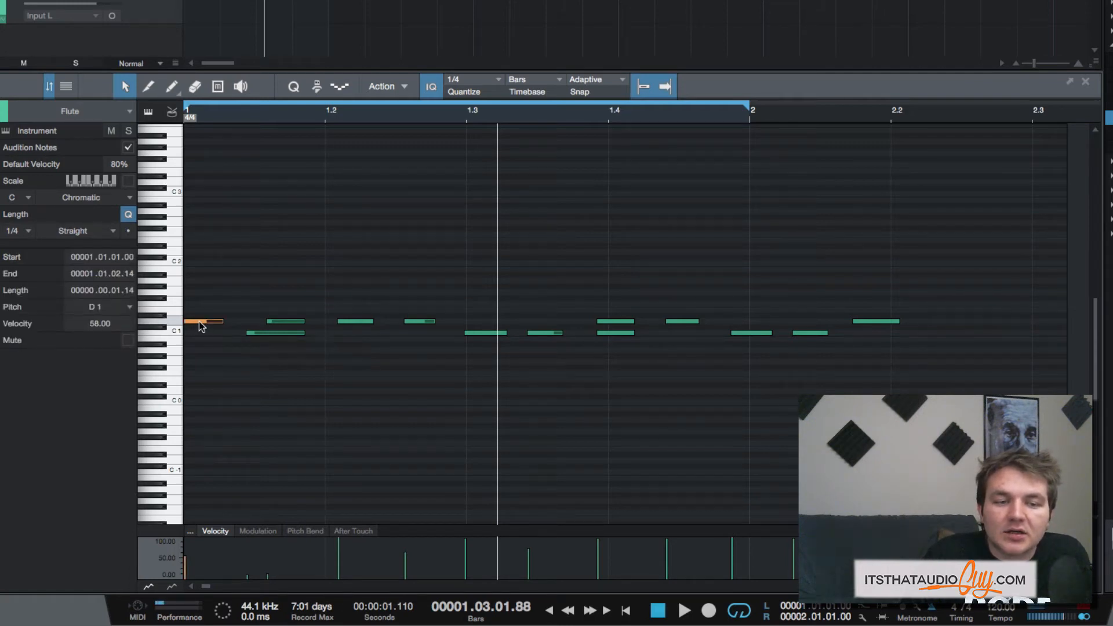
{"action": "left_click_drag", "start_coordinate": [199, 322], "coordinate": [198, 333]}
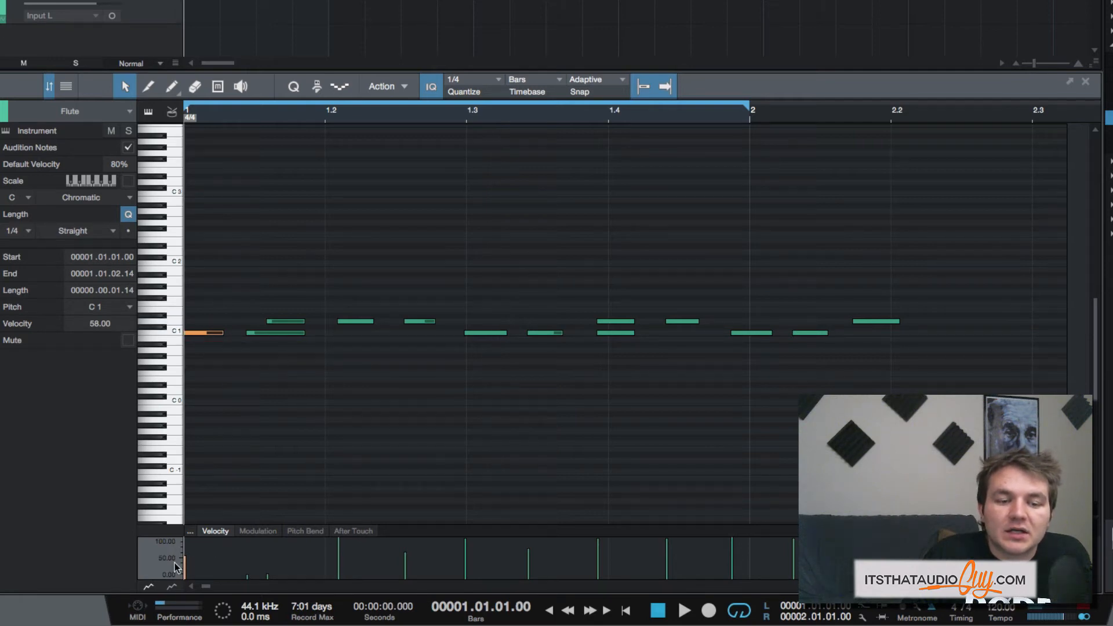
{"action": "left_click_drag", "start_coordinate": [187, 565], "coordinate": [191, 536]}
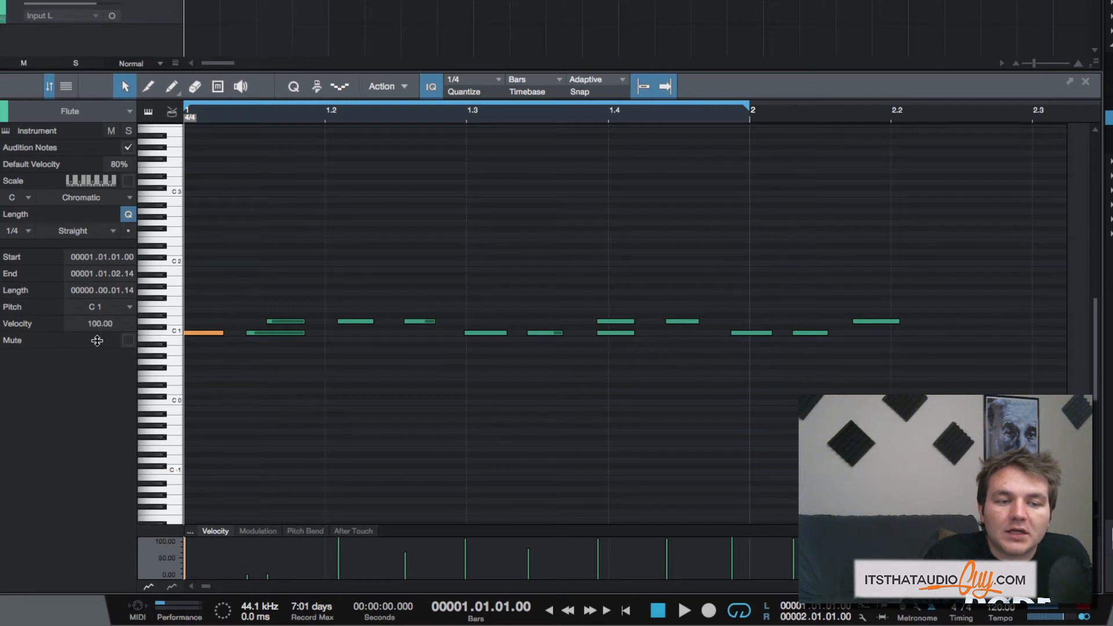
{"action": "mouse_move", "coordinate": [97, 341]}
{"action": "left_mouse_down"}
{"action": "mouse_move", "coordinate": [99, 372]}
{"action": "mouse_move", "coordinate": [101, 361]}
{"action": "left_mouse_up"}
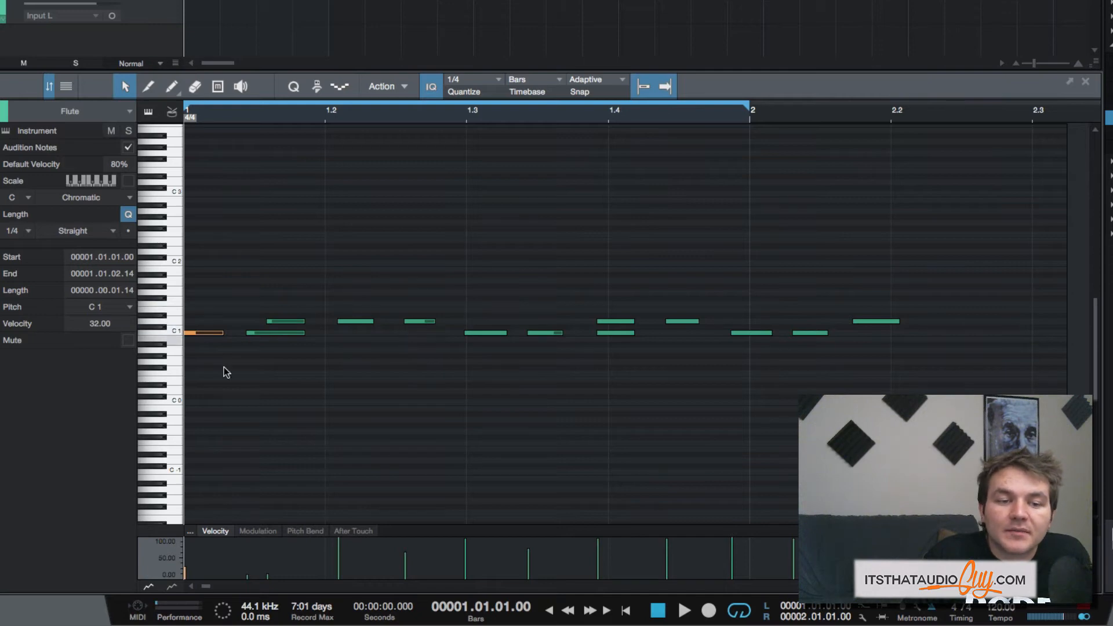
{"action": "left_click_drag", "start_coordinate": [105, 326], "coordinate": [105, 242]}
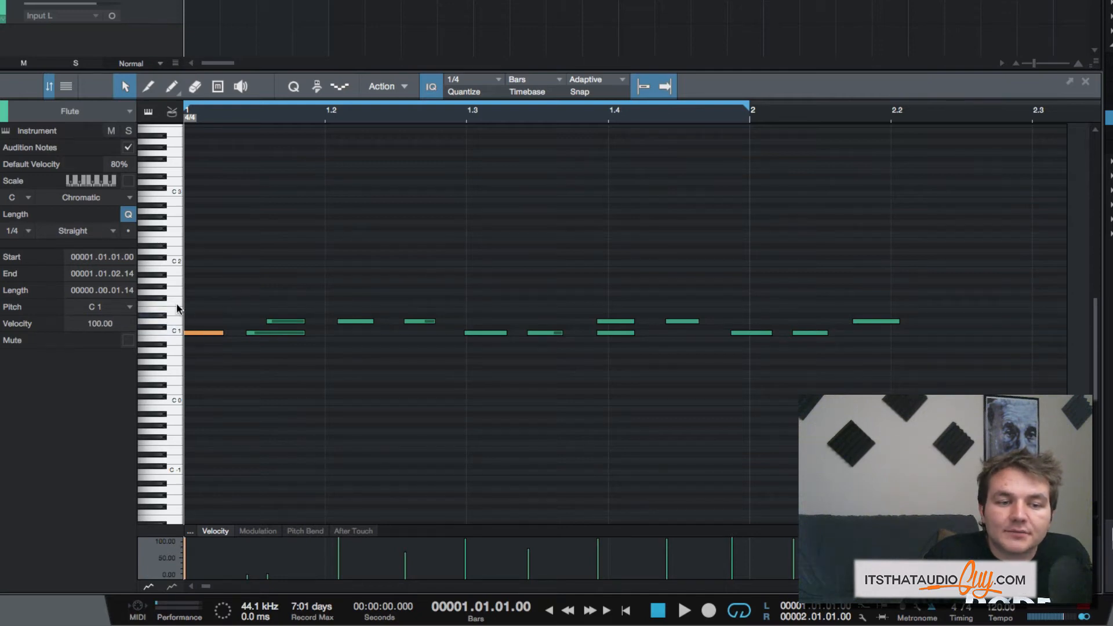
- Set the quantize value to 1/16, quantize all the notes, and play back the part
{"action": "key", "text": "ctrl+a"}
{"action": "left_click", "coordinate": [492, 82]}
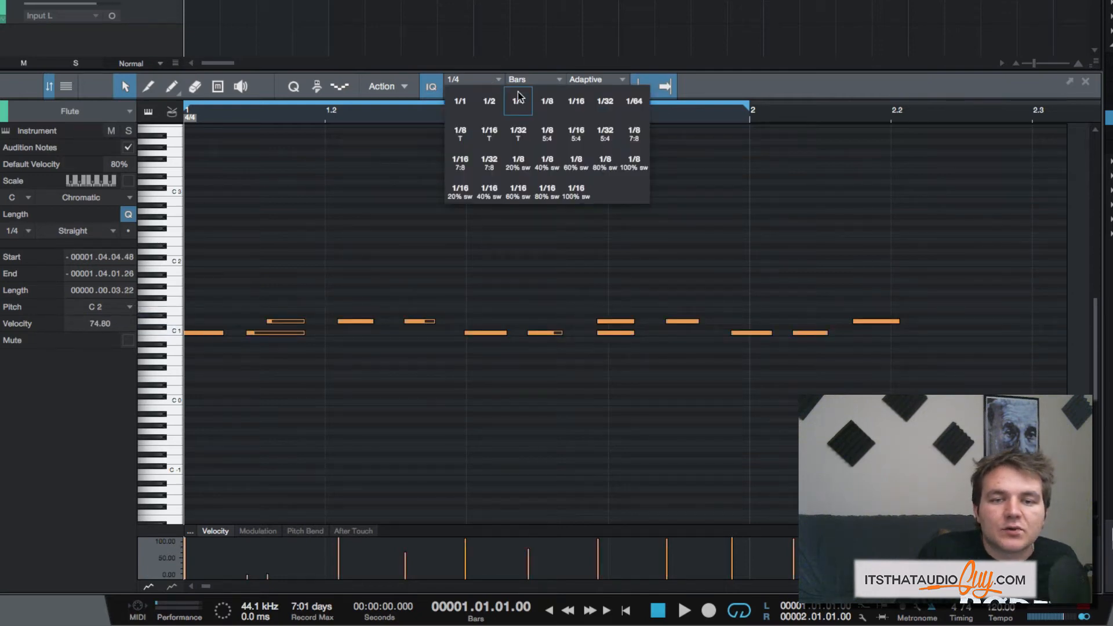
{"action": "left_click", "coordinate": [575, 101]}
{"action": "left_click", "coordinate": [403, 226]}
{"action": "key", "text": "ctrl+a"}
{"action": "key", "text": "q"}
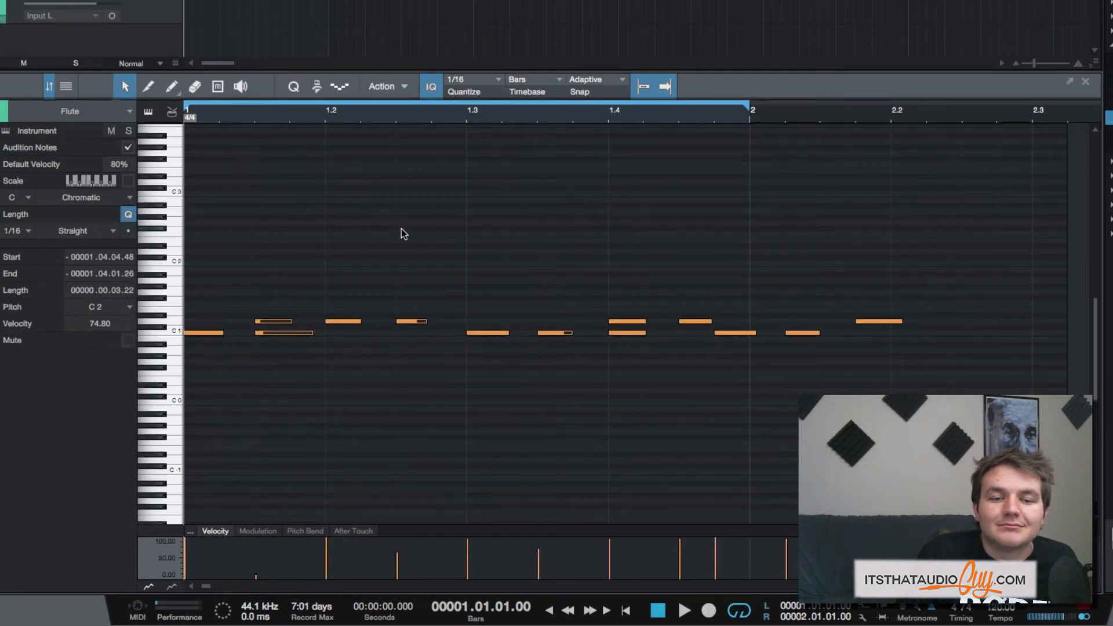
{"action": "key", "text": "space"}
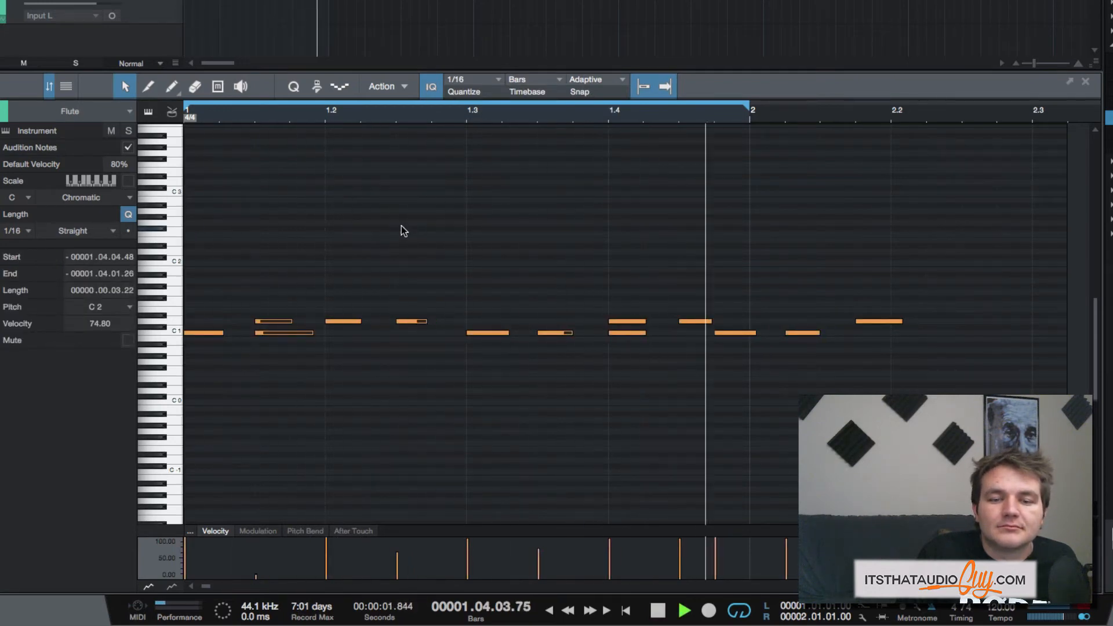
{"action": "left_click", "coordinate": [474, 232]}
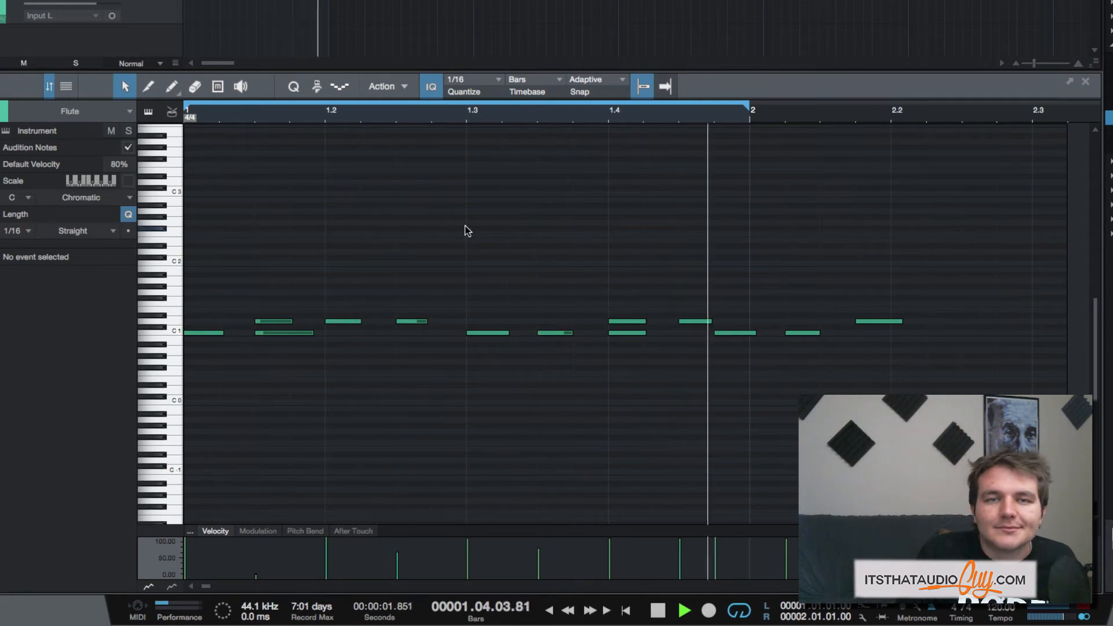
- Stop playback, move all the Flute notes up one octave together, and play the result
{"action": "key", "text": "space"}
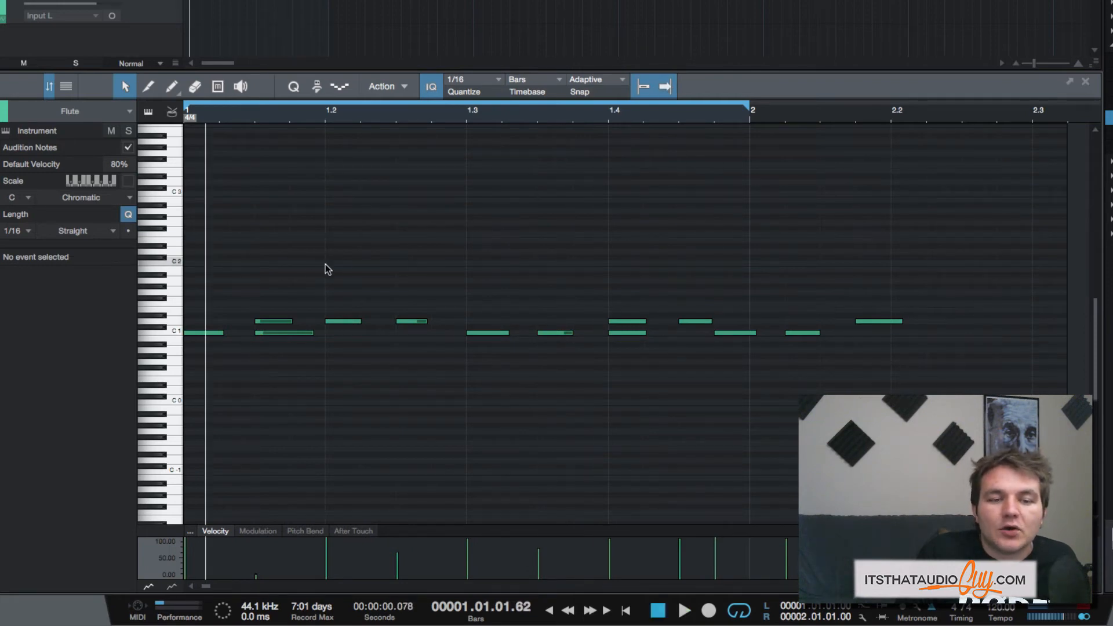
{"action": "key", "text": "super+a"}
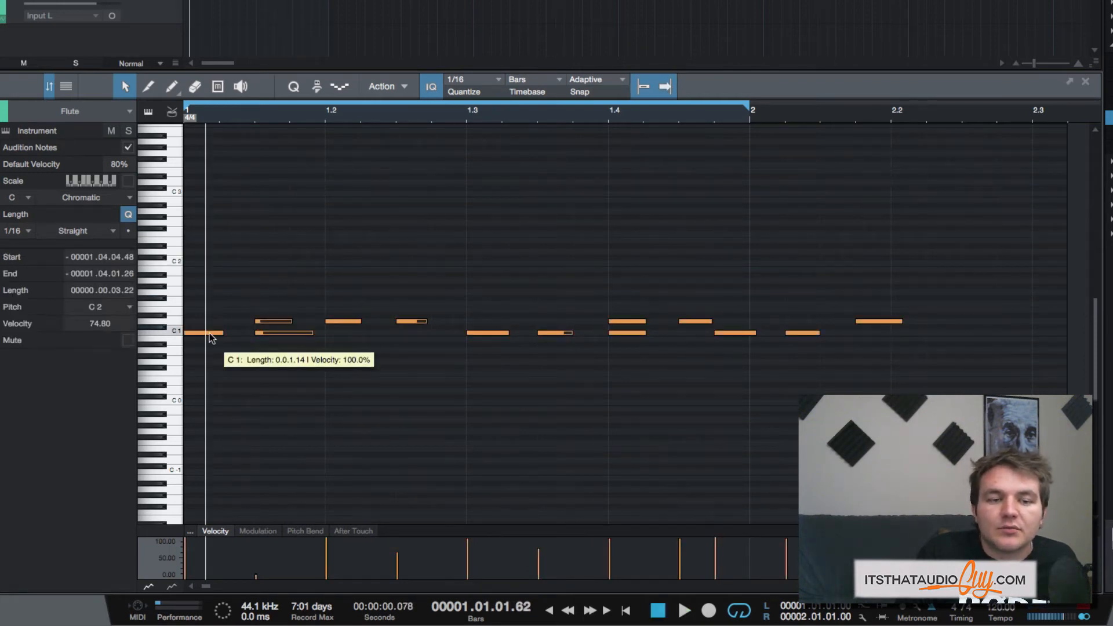
{"action": "left_click", "coordinate": [207, 326]}
{"action": "key", "text": "super+a"}
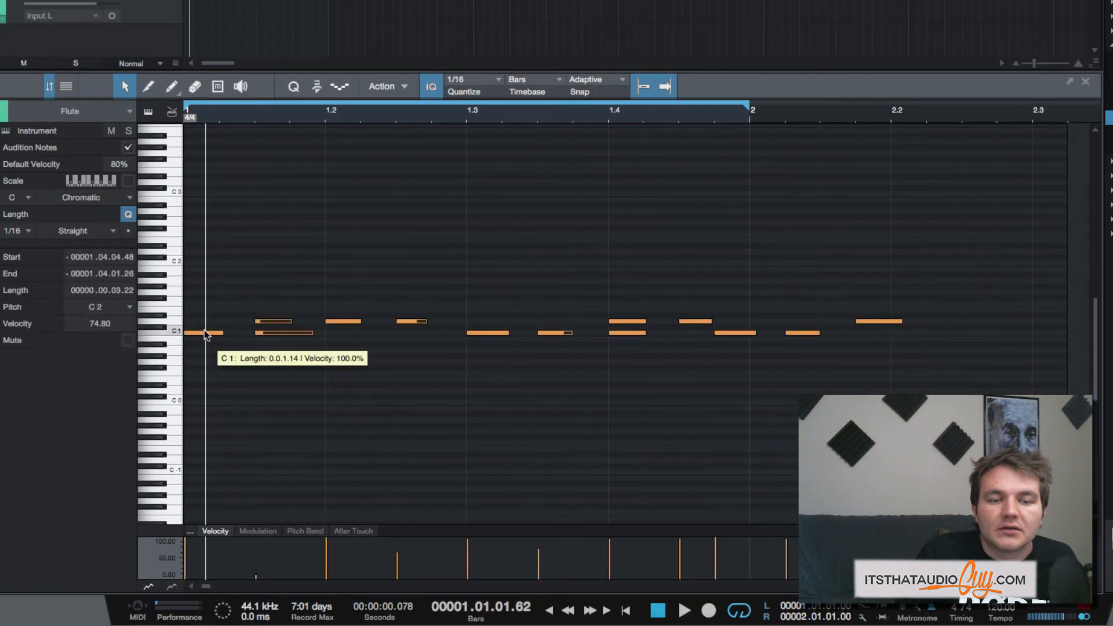
{"action": "left_click_drag", "start_coordinate": [204, 335], "coordinate": [204, 260]}
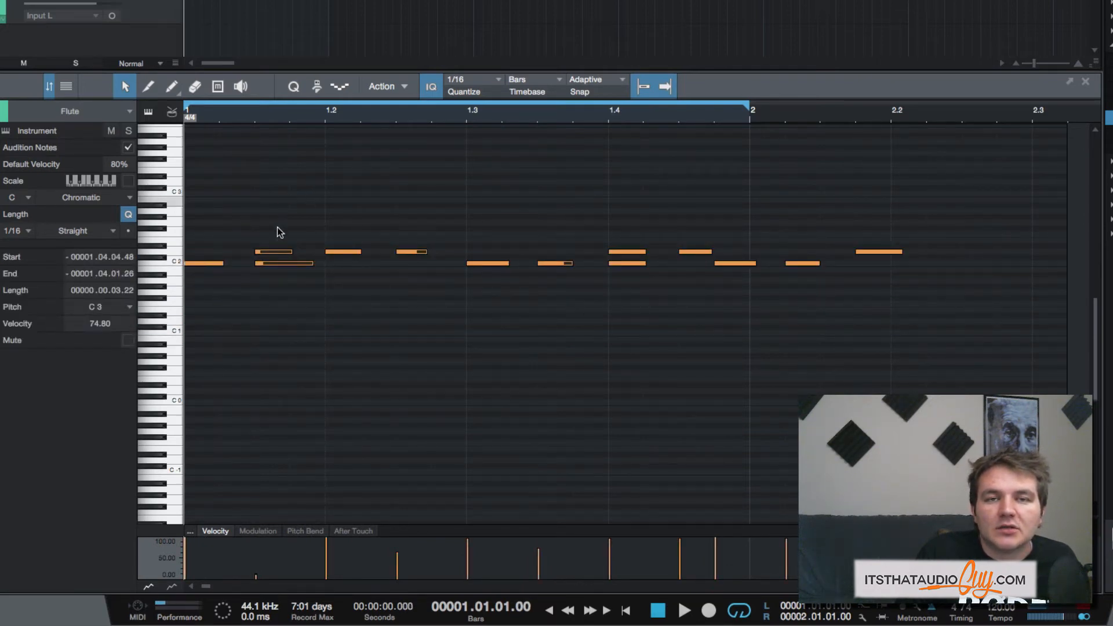
{"action": "key", "text": "space"}
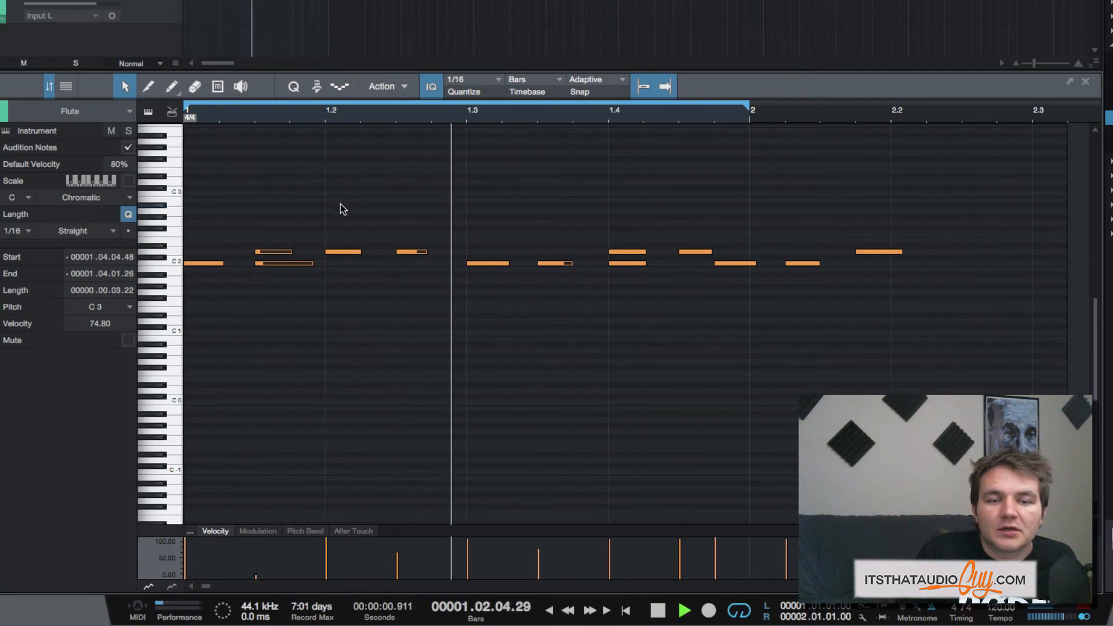
{"action": "key", "text": "space"}
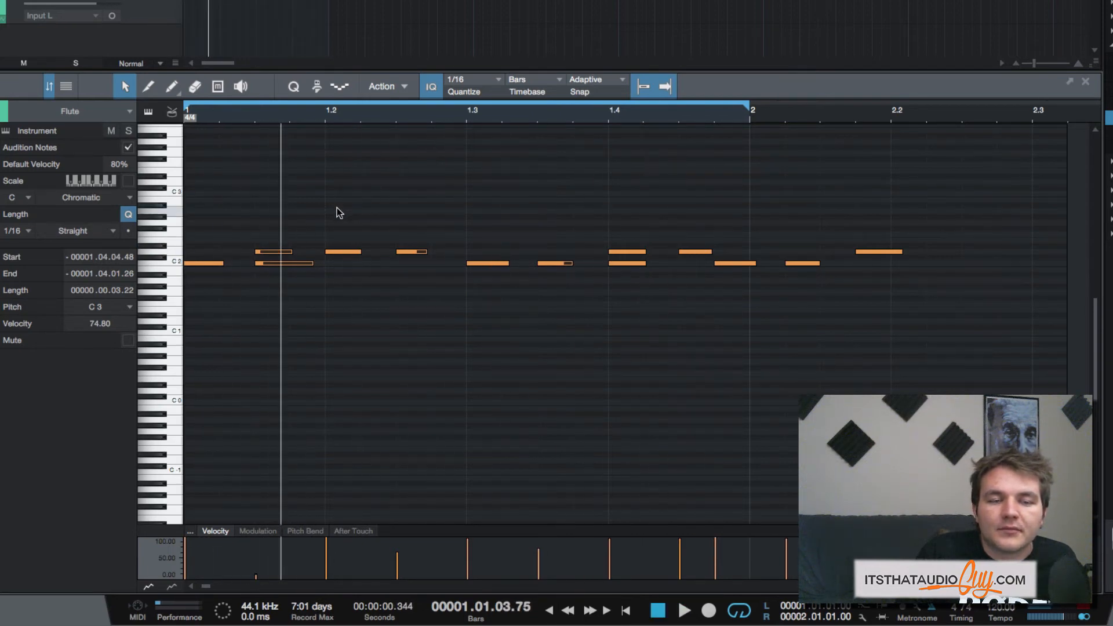
- Move the first five notes of bar 1 individually: two up to B2, two down to F1, and the opening note down to D1
{"action": "left_click", "coordinate": [254, 216]}
{"action": "left_click_drag", "start_coordinate": [279, 252], "coordinate": [316, 303]}
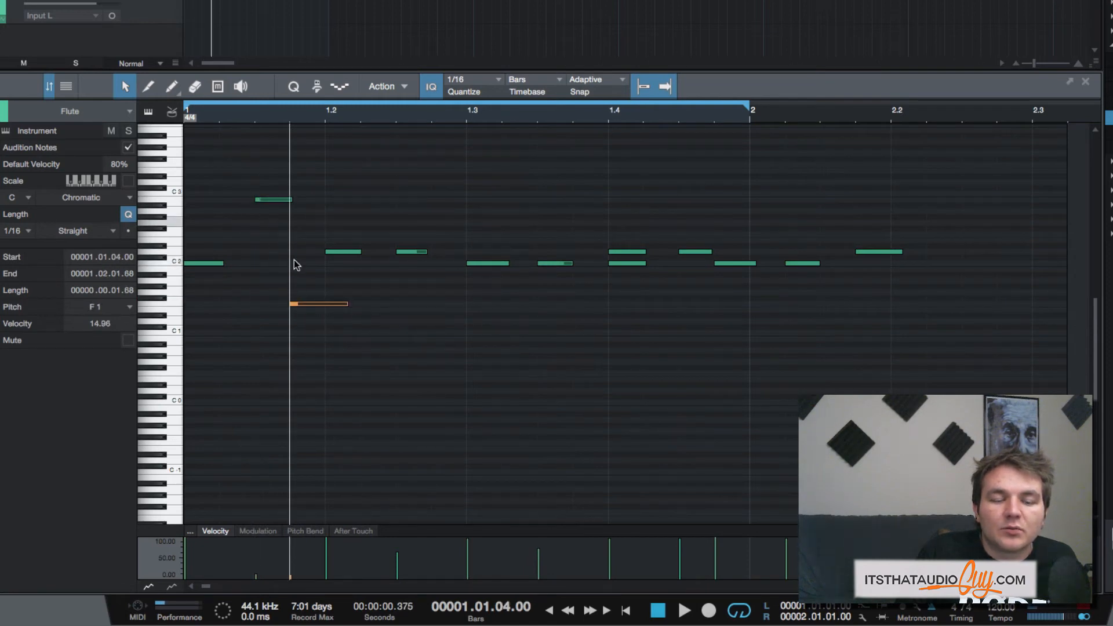
{"action": "left_click_drag", "start_coordinate": [213, 262], "coordinate": [211, 316]}
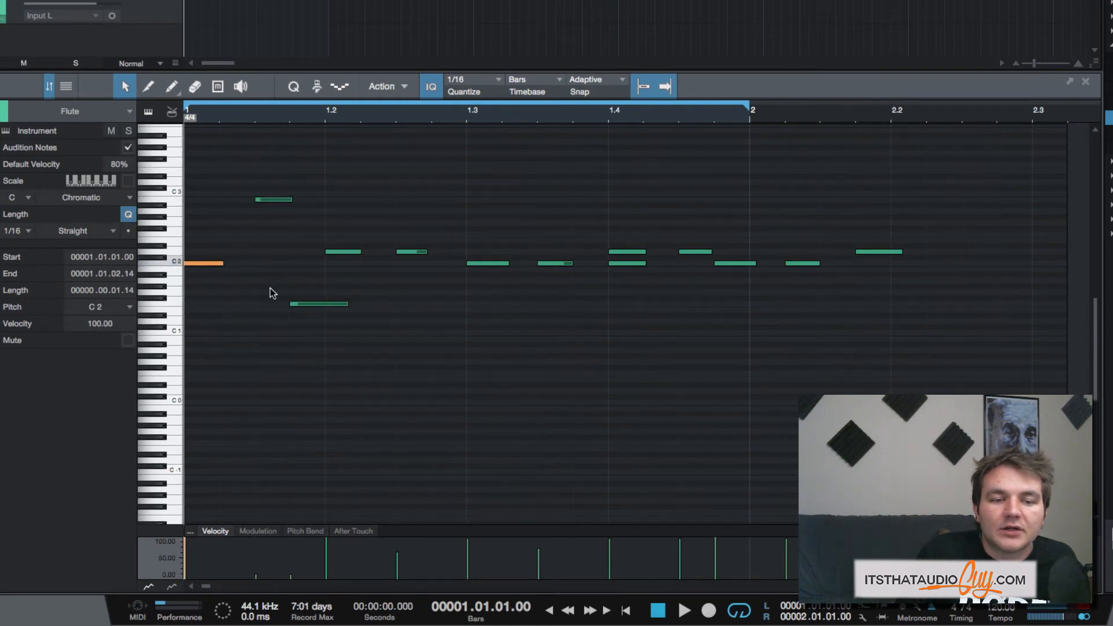
{"action": "left_click_drag", "start_coordinate": [346, 253], "coordinate": [382, 199]}
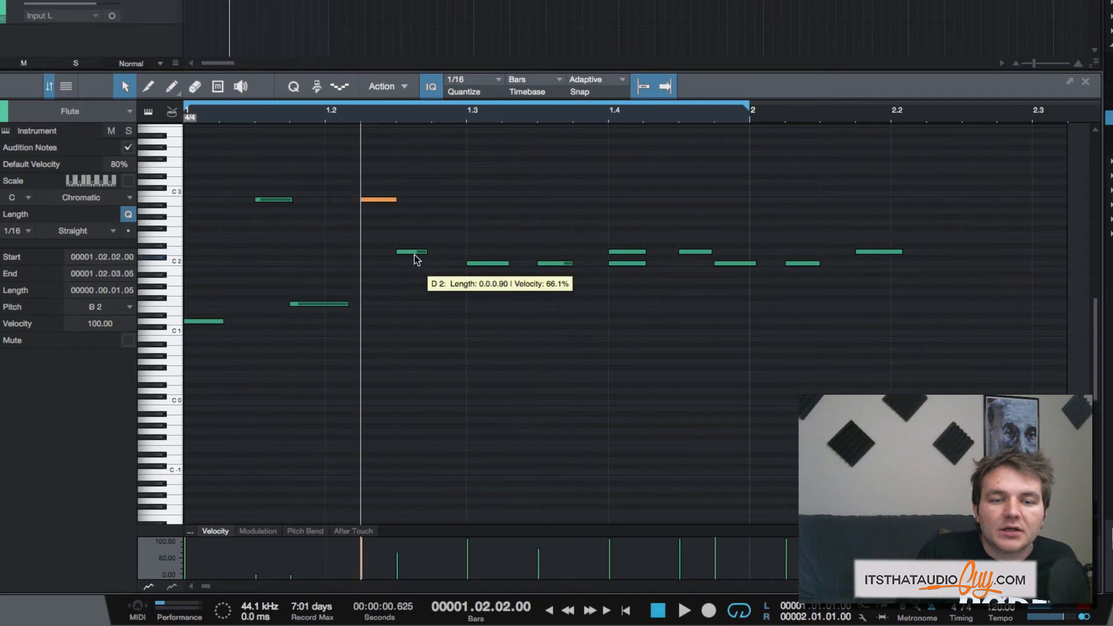
{"action": "left_click_drag", "start_coordinate": [415, 253], "coordinate": [438, 302]}
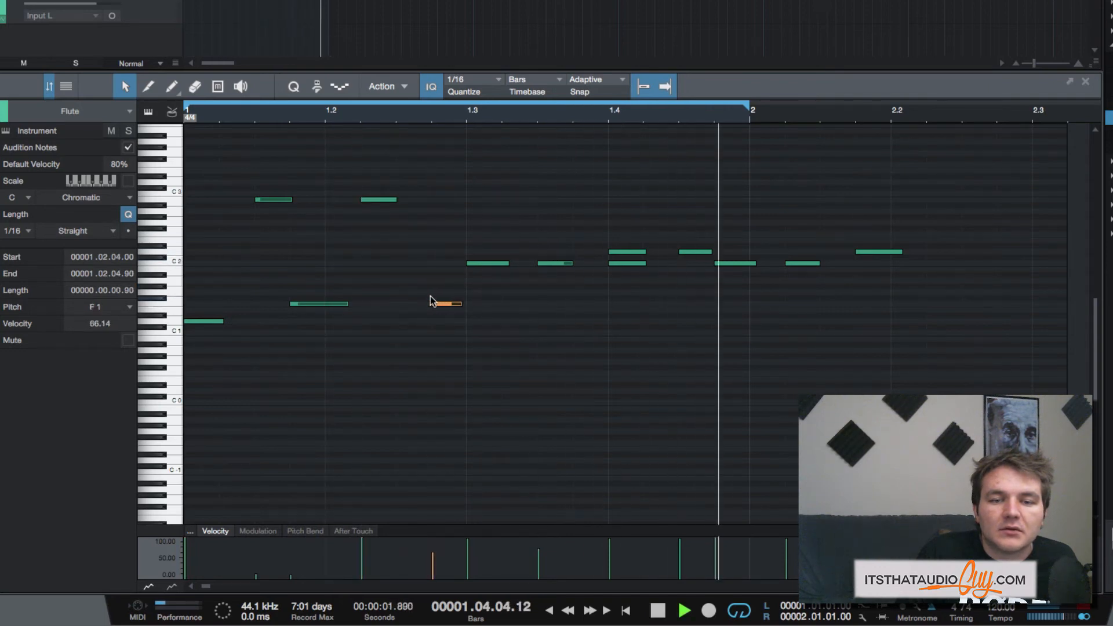
{"action": "left_click", "coordinate": [376, 259]}
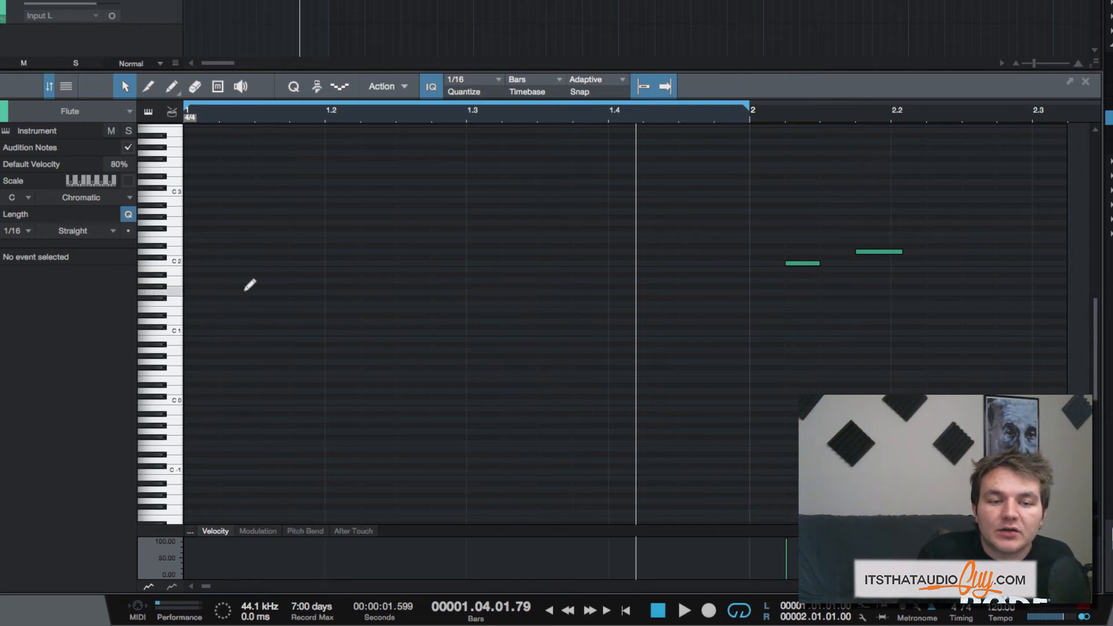
- Draw a 1/16 note at C1 on each of the four beats of bar 1
{"action": "left_click", "coordinate": [192, 333]}
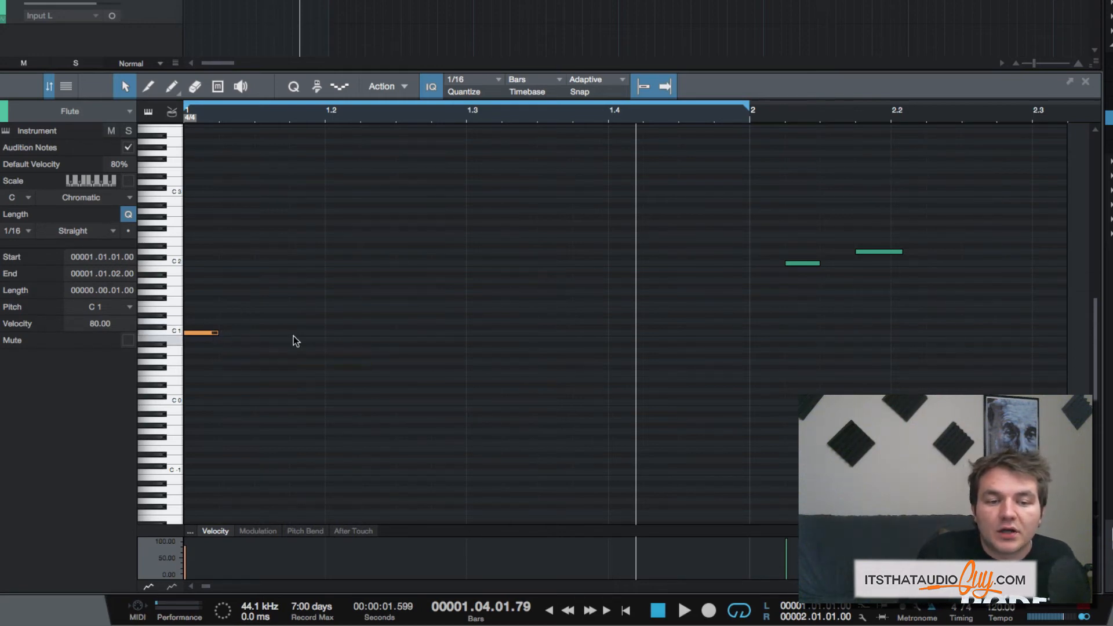
{"action": "left_click", "coordinate": [336, 333]}
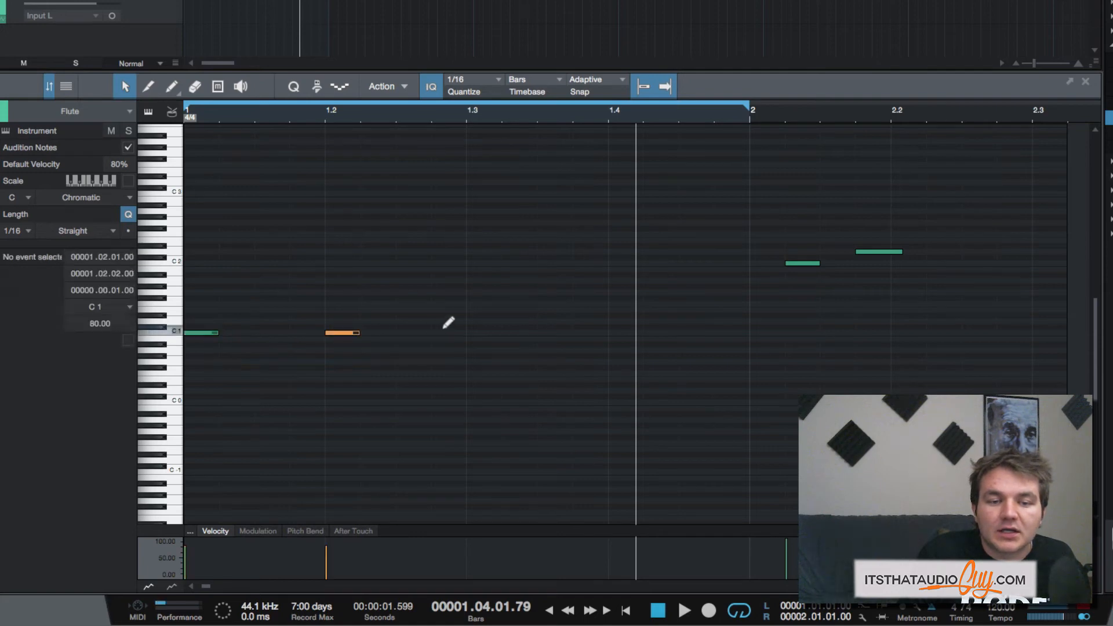
{"action": "left_click", "coordinate": [481, 332]}
{"action": "left_click", "coordinate": [623, 332]}
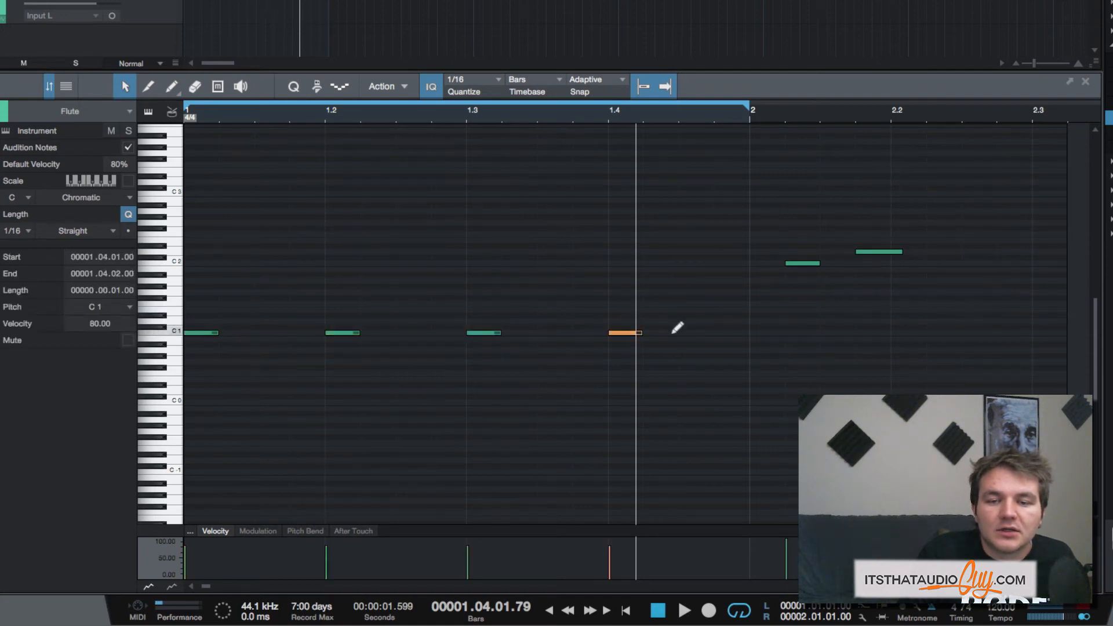
- Add 1/16 notes at D#1 on beats 2 and 4 of bar 1 and play back the pattern
{"action": "left_click", "coordinate": [342, 316]}
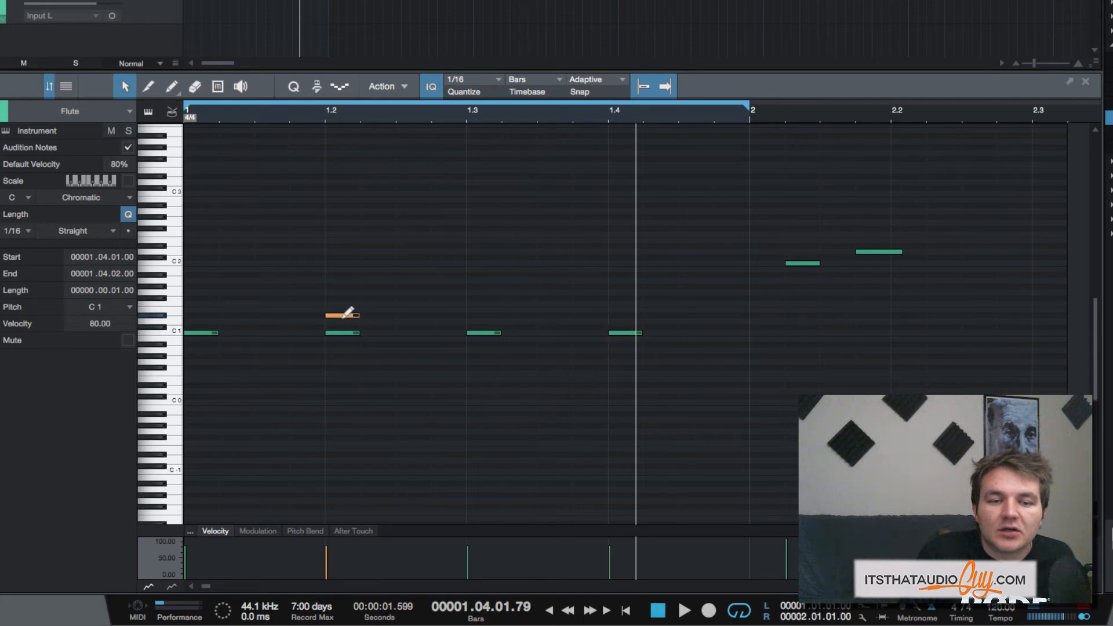
{"action": "left_click", "coordinate": [620, 315]}
{"action": "key", "text": "space"}
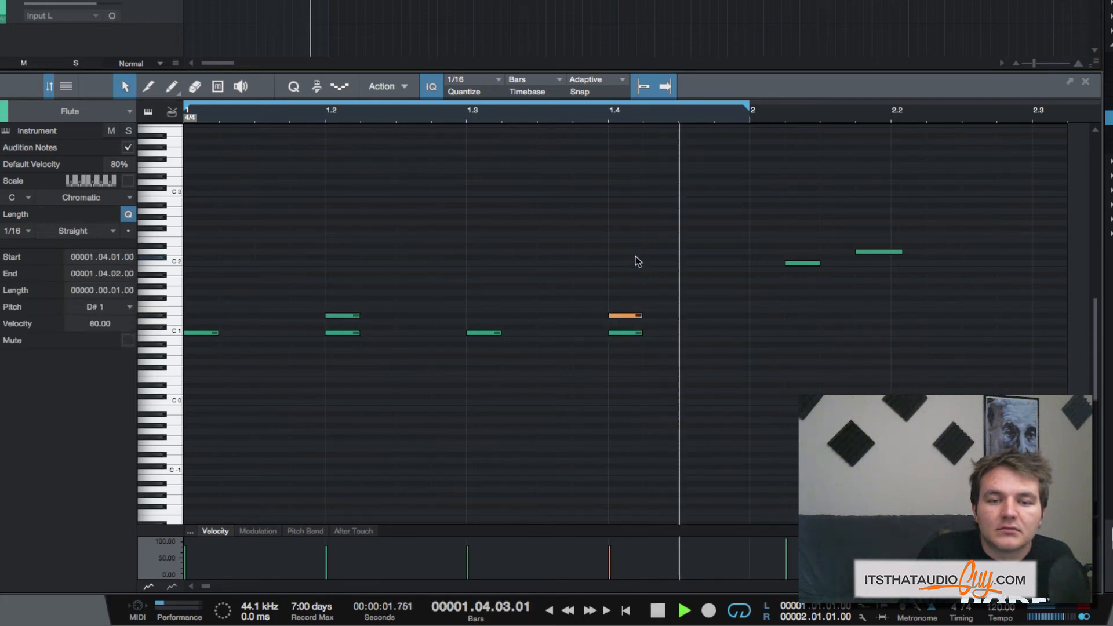
{"action": "left_click", "coordinate": [610, 284]}
{"action": "key", "text": "space"}
- Fill the first two beats of bar 1 with eight consecutive 1/16 notes at F#1 and play back the pattern
{"action": "left_click", "coordinate": [200, 298]}
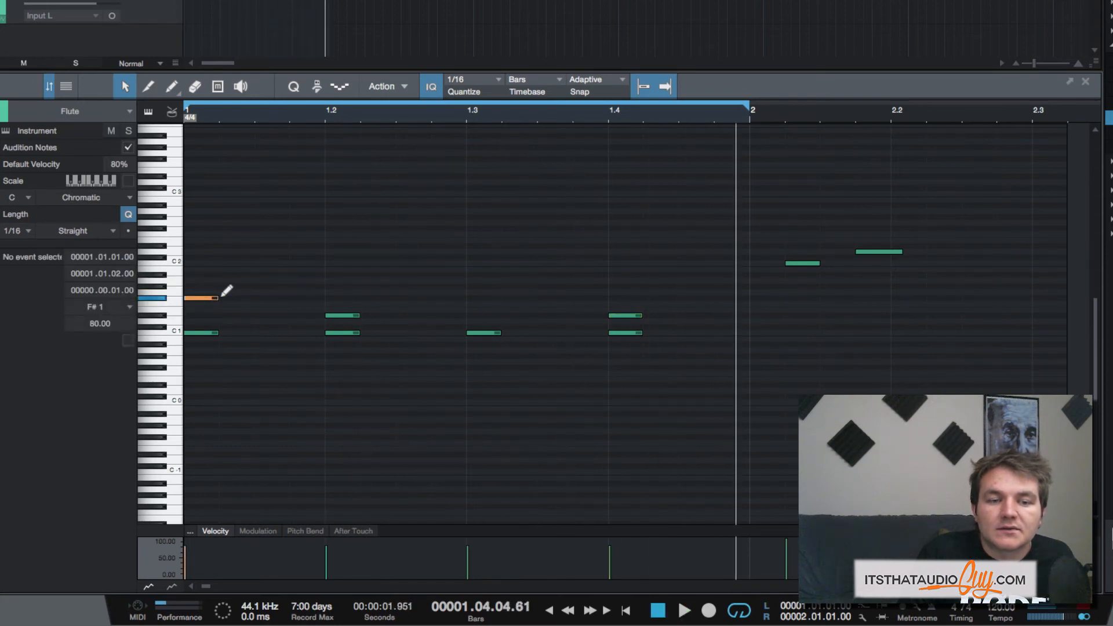
{"action": "left_click", "coordinate": [235, 298]}
{"action": "left_click", "coordinate": [271, 298]}
{"action": "left_click", "coordinate": [306, 298]}
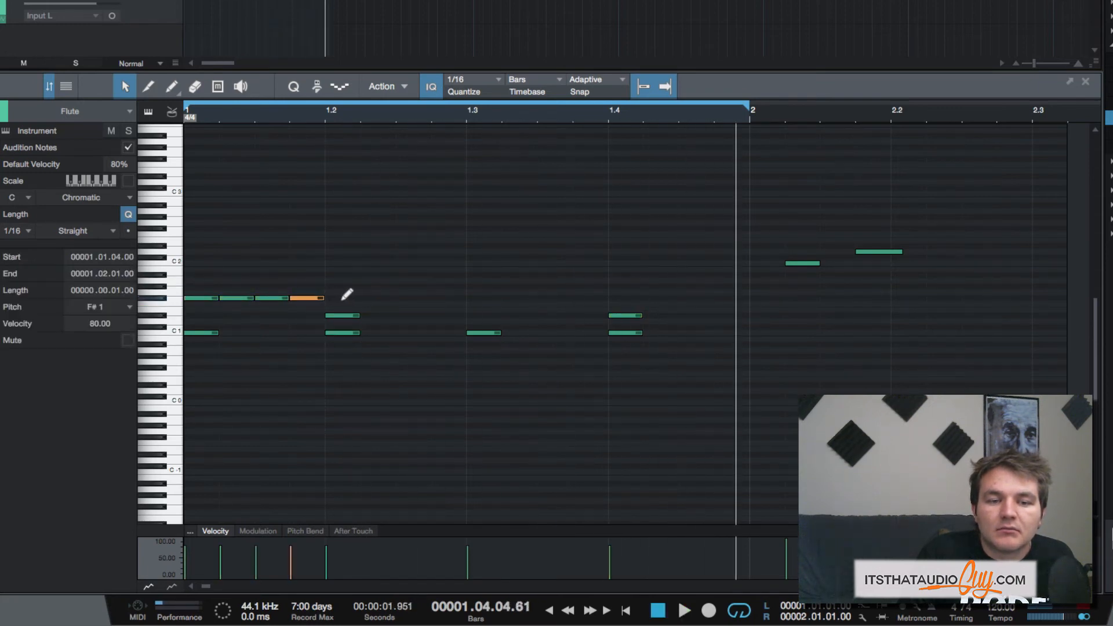
{"action": "mouse_move", "coordinate": [396, 243]}
{"action": "left_mouse_down"}
{"action": "mouse_move", "coordinate": [261, 267]}
{"action": "mouse_move", "coordinate": [188, 303]}
{"action": "mouse_move", "coordinate": [343, 299]}
{"action": "left_mouse_up"}
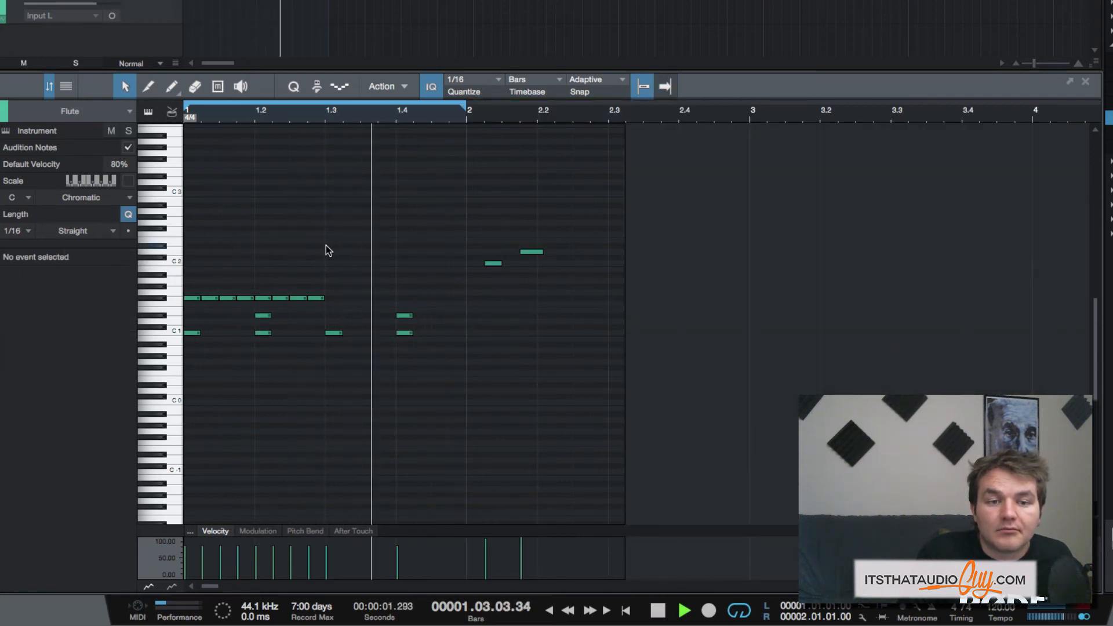
{"action": "key", "text": "space"}
- Select the eight F#1 notes and humanize them
{"action": "left_click_drag", "start_coordinate": [309, 265], "coordinate": [170, 313]}
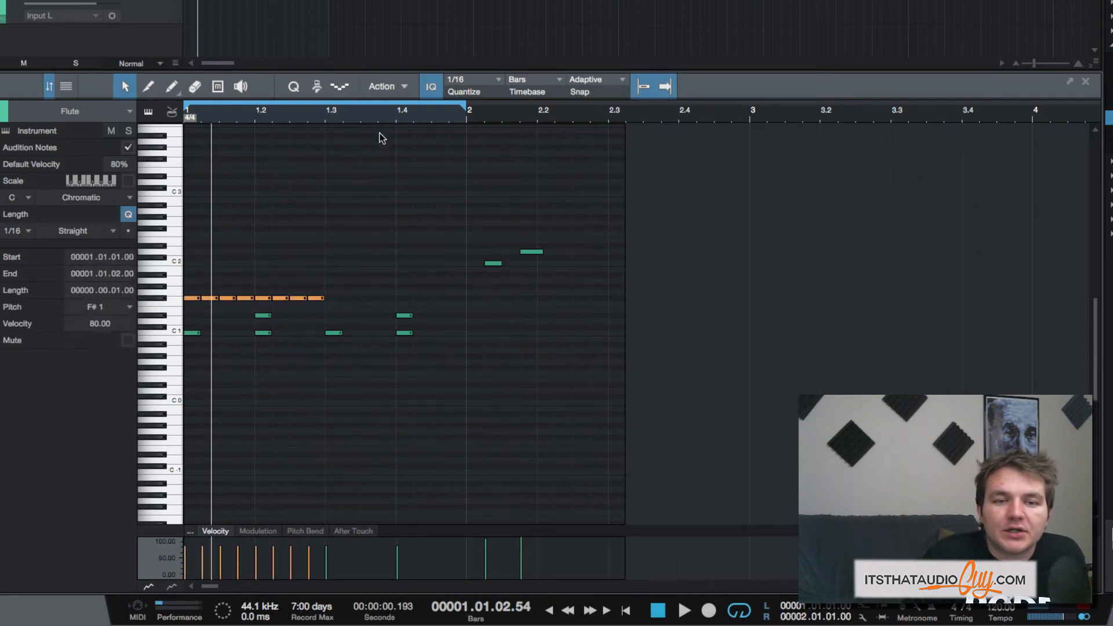
{"action": "left_click", "coordinate": [396, 87]}
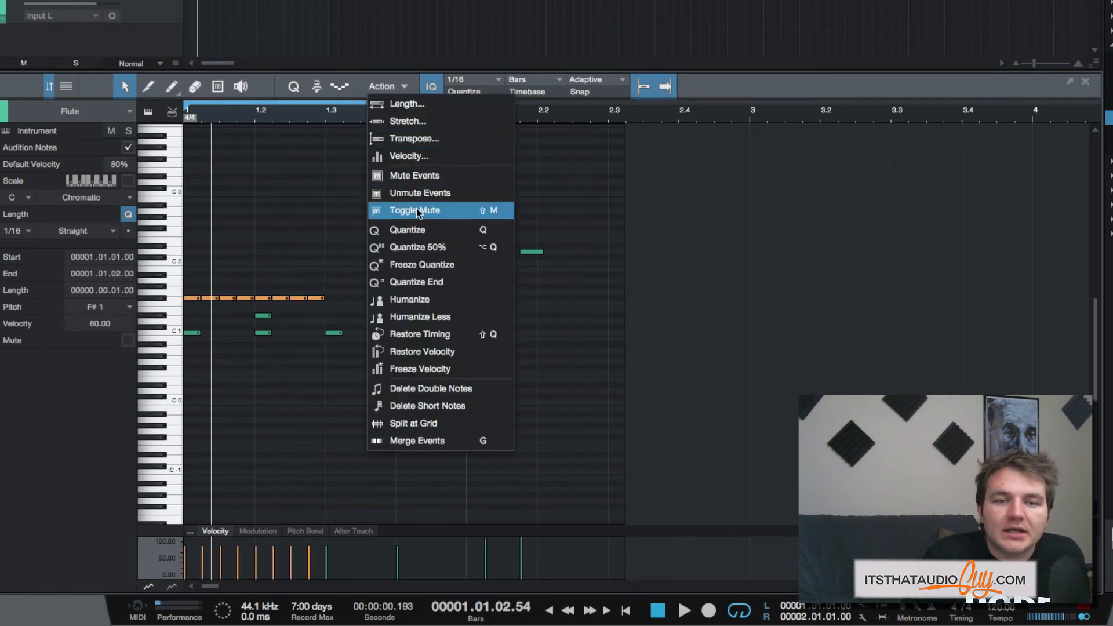
{"action": "left_click", "coordinate": [432, 298]}
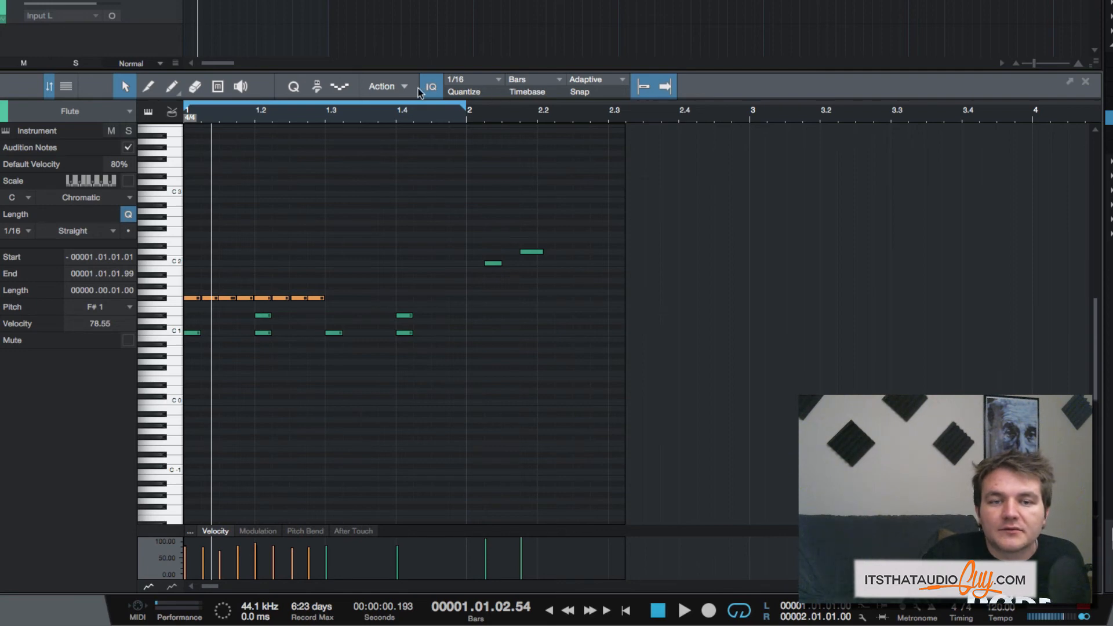
- Try humanizing the eight F#1 notes two more times
{"action": "left_click", "coordinate": [389, 85]}
{"action": "left_click", "coordinate": [400, 301]}
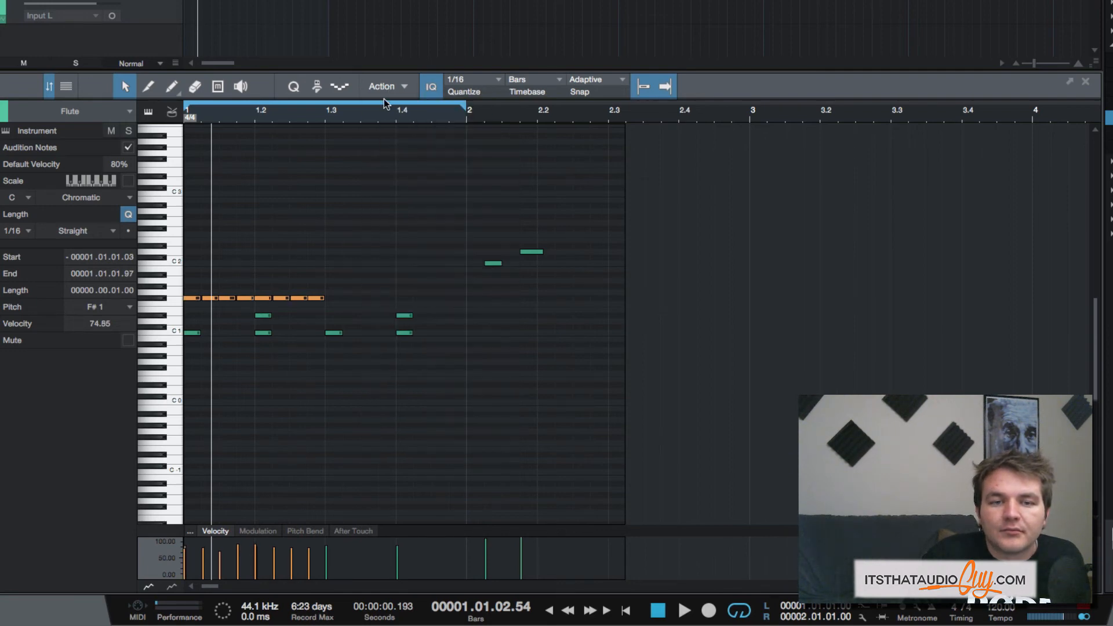
{"action": "left_click", "coordinate": [385, 88]}
{"action": "left_click", "coordinate": [409, 299]}
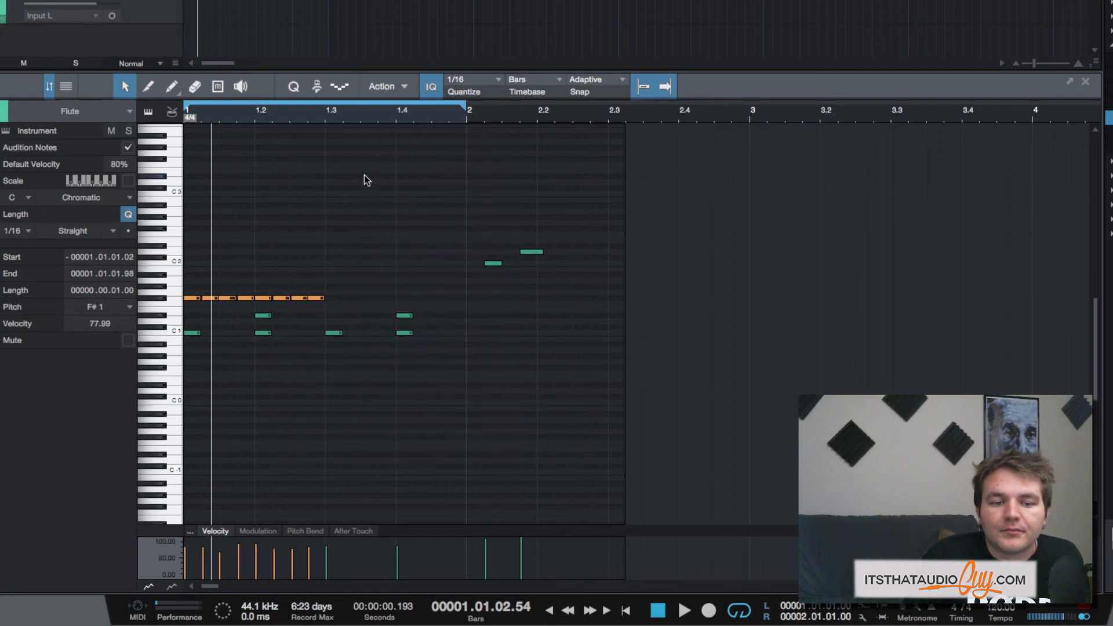
- Play back the pattern with the F#1 notes humanized and in their original form to compare them
{"action": "key", "text": "space"}
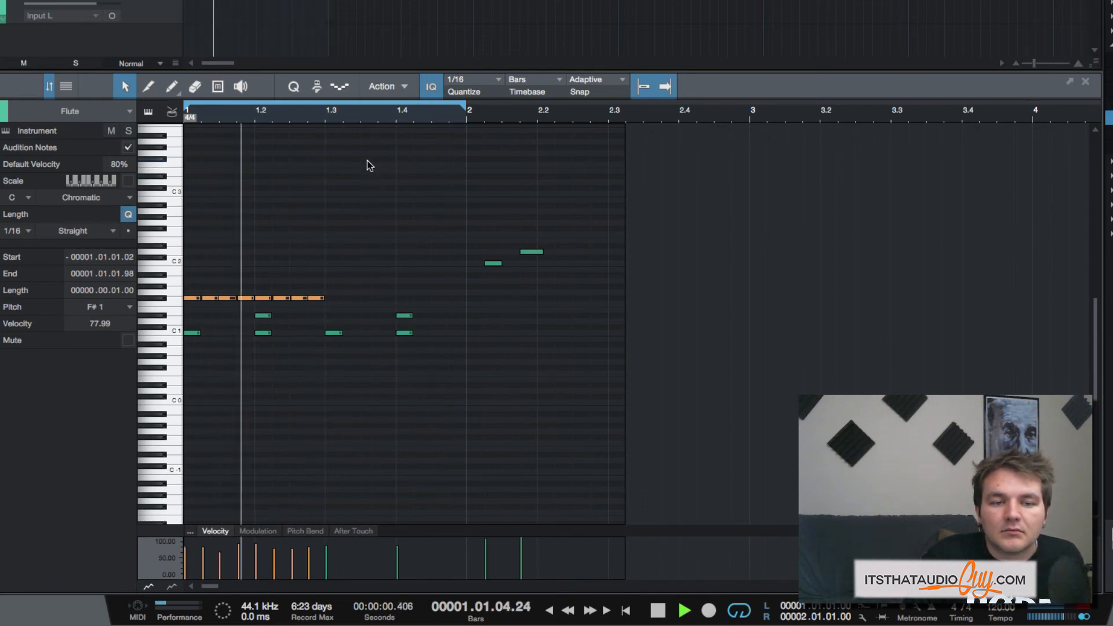
{"action": "key", "text": "space"}
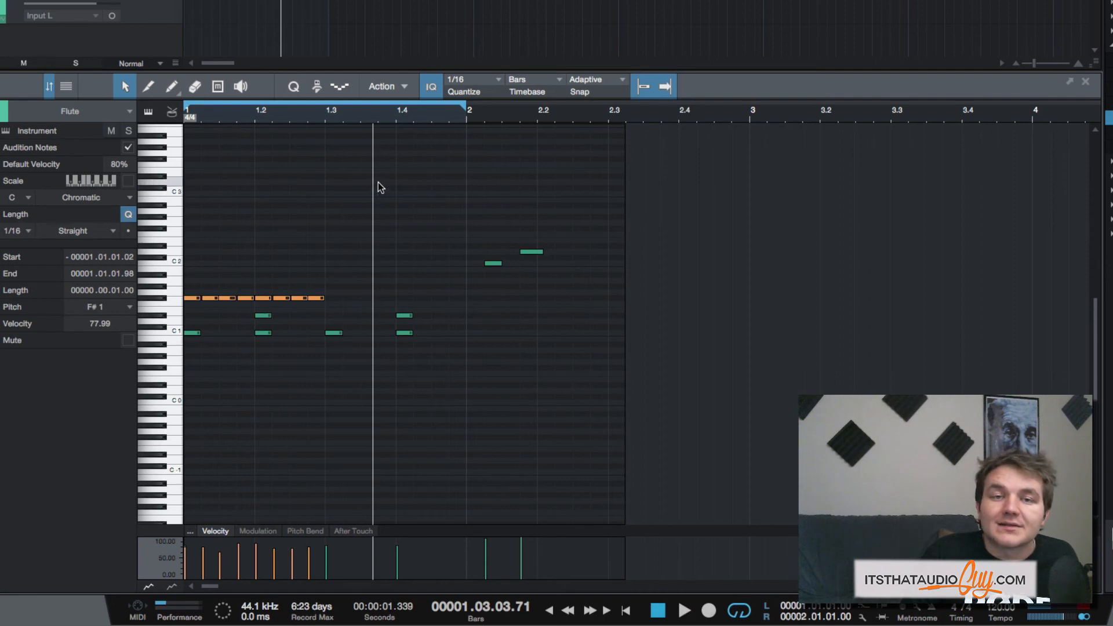
{"action": "key", "text": "space"}
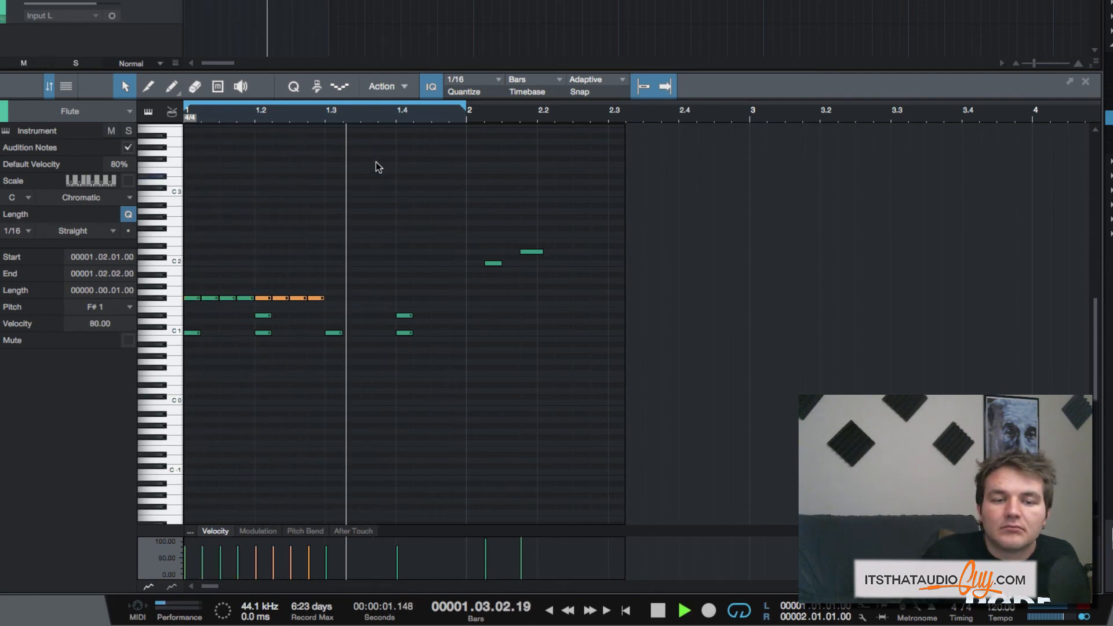
{"action": "key", "text": "space"}
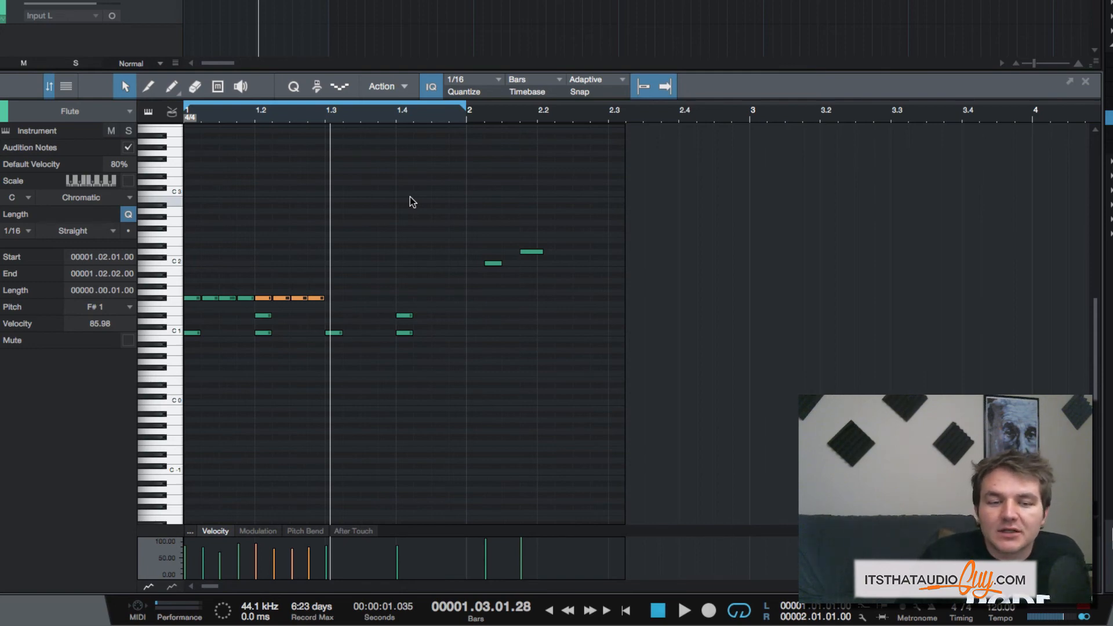
- Show the quantize settings, select all the notes in bar 1, and set the straight quantize grid to 1/8
{"action": "left_click_drag", "start_coordinate": [409, 200], "coordinate": [184, 277]}
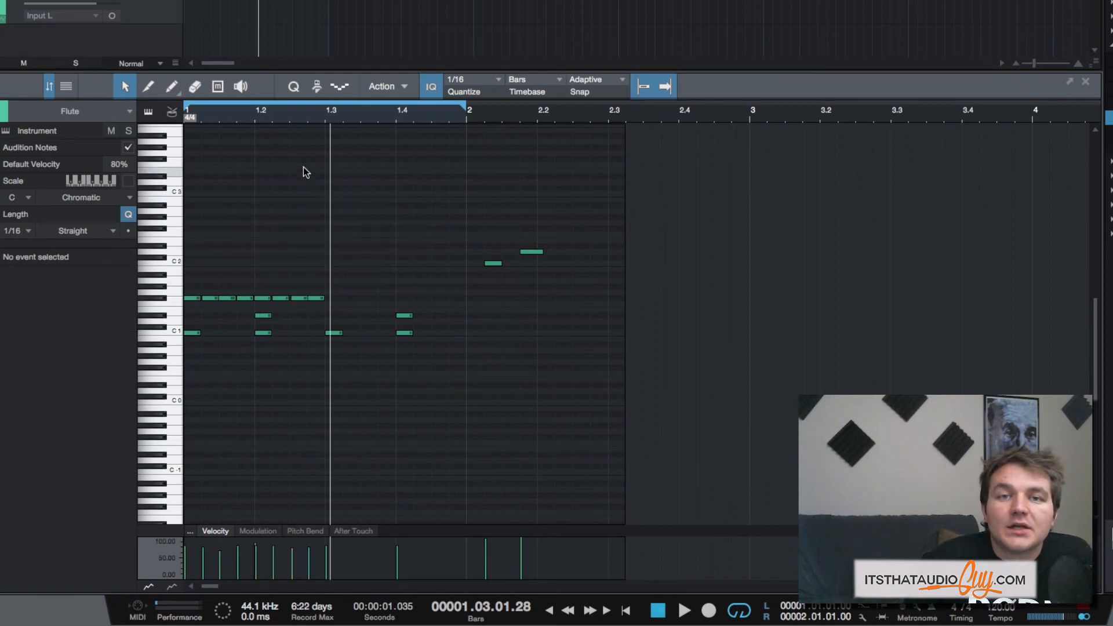
{"action": "left_click", "coordinate": [292, 88]}
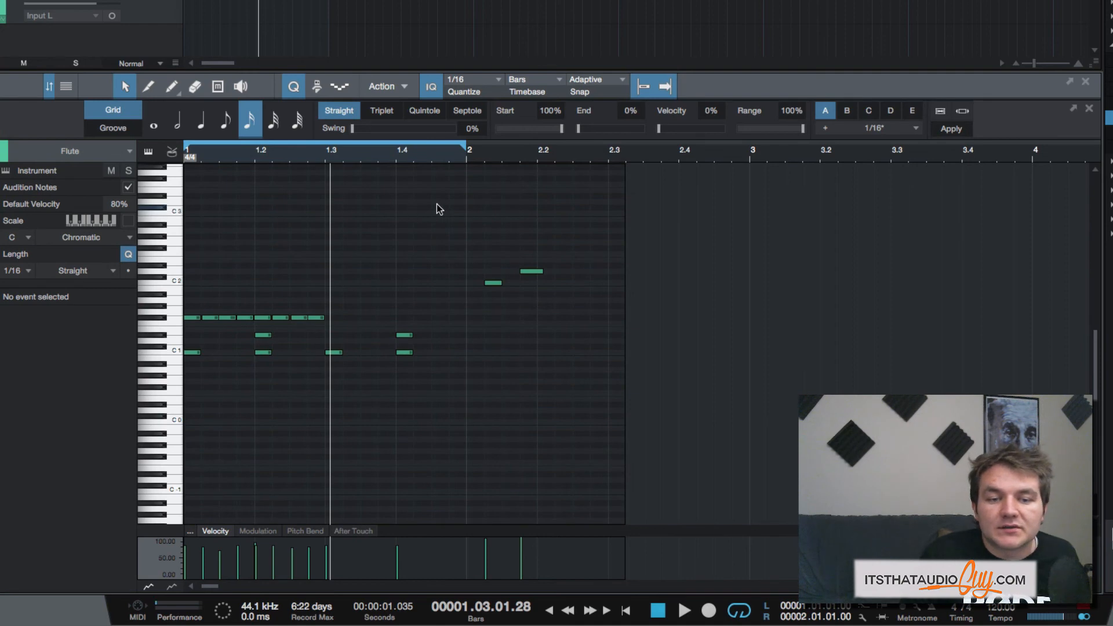
{"action": "left_click_drag", "start_coordinate": [432, 204], "coordinate": [101, 480]}
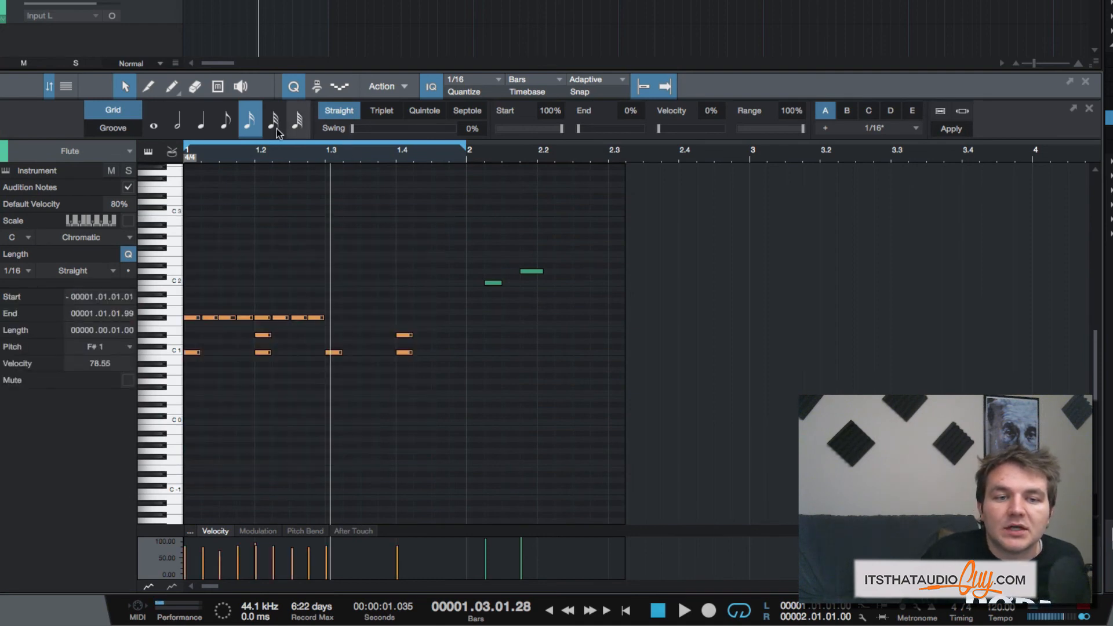
{"action": "left_click", "coordinate": [226, 121]}
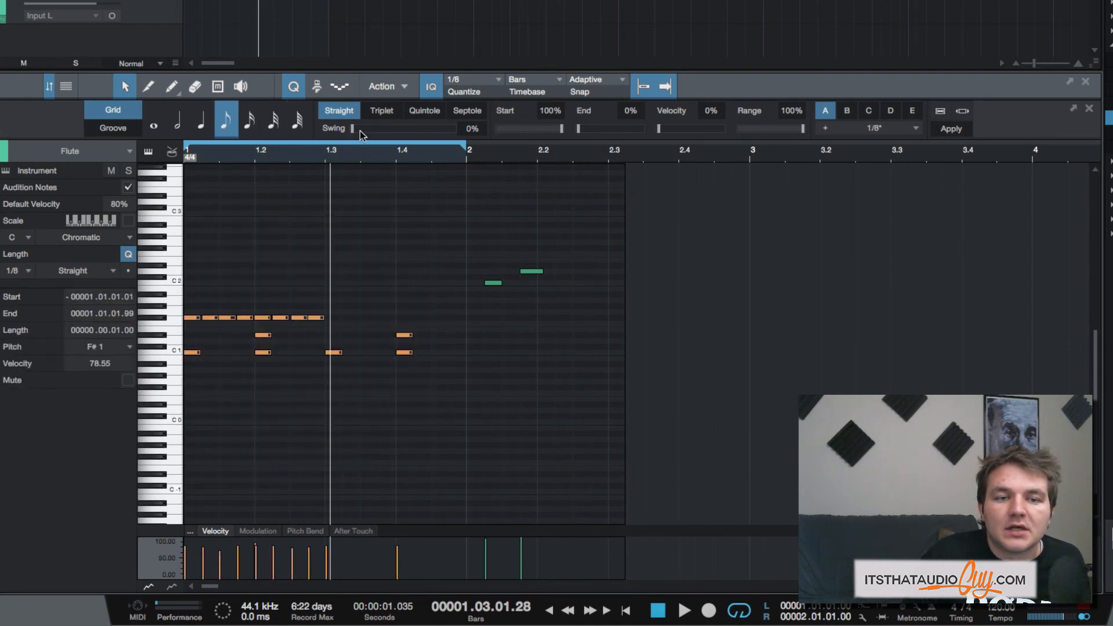
- Set the quantize swing to 60%, play back the pattern, and change the 1/8 grid to triplets
{"action": "left_click_drag", "start_coordinate": [359, 134], "coordinate": [453, 134]}
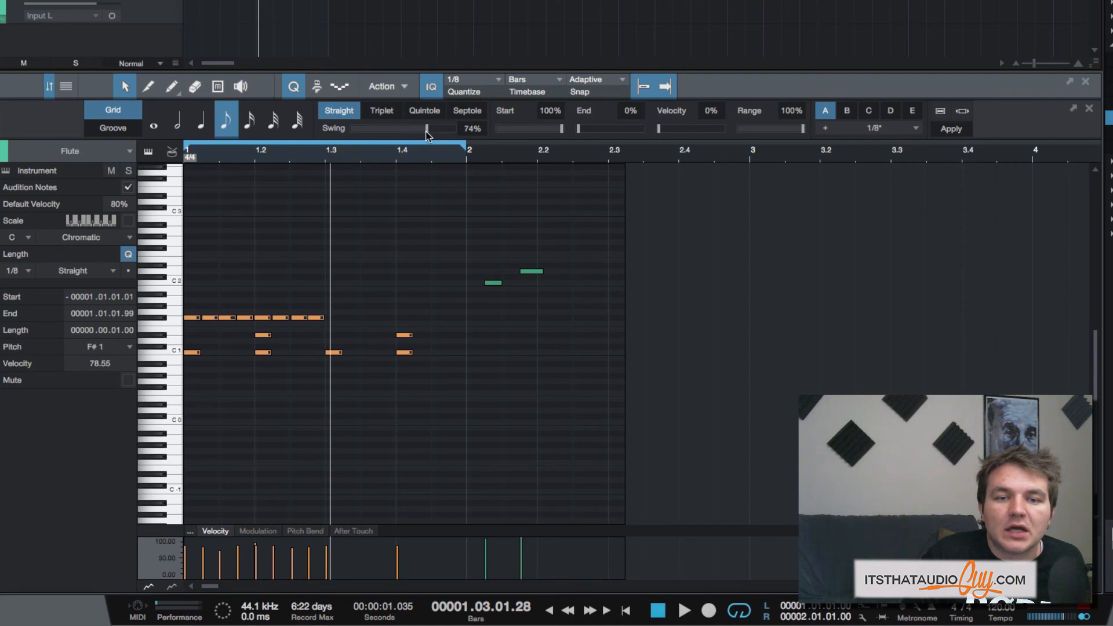
{"action": "key", "text": "space"}
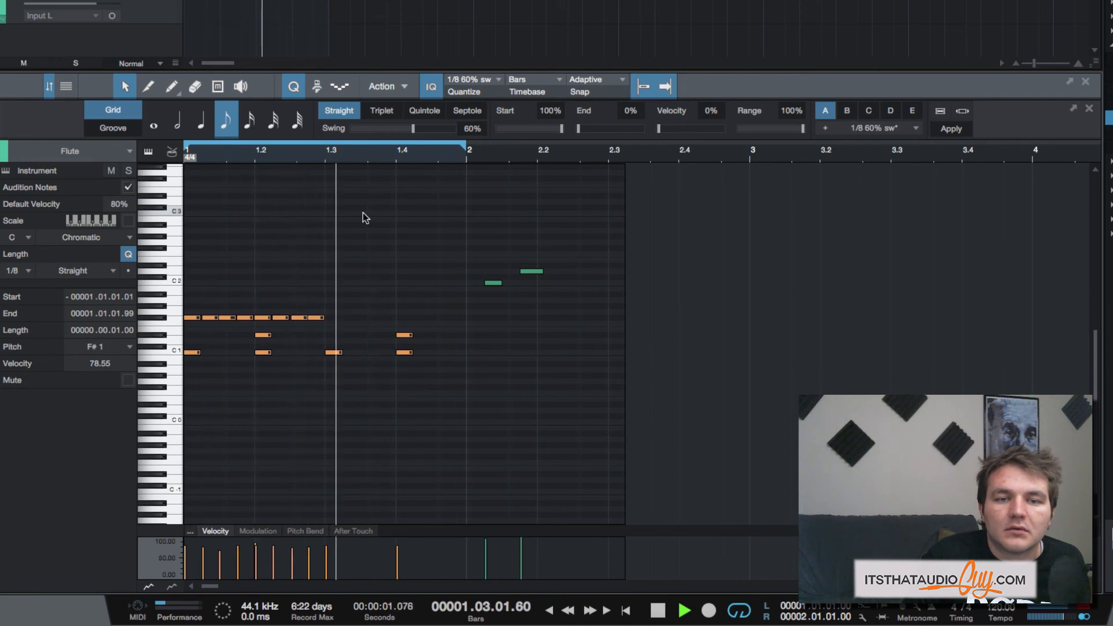
{"action": "key", "text": "space"}
{"action": "left_click", "coordinate": [383, 113]}
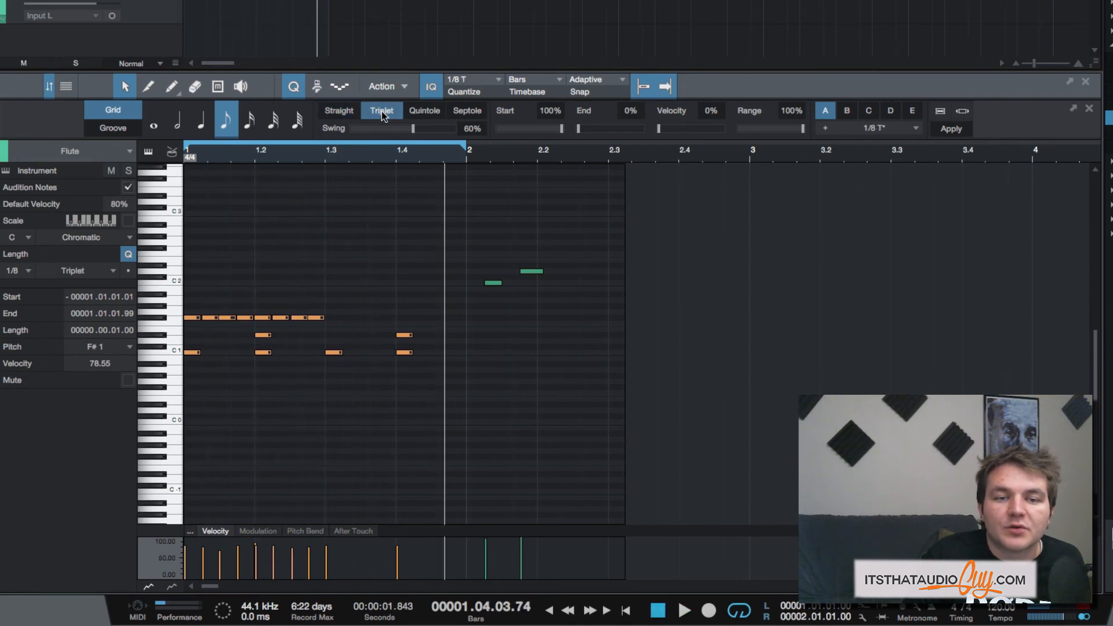